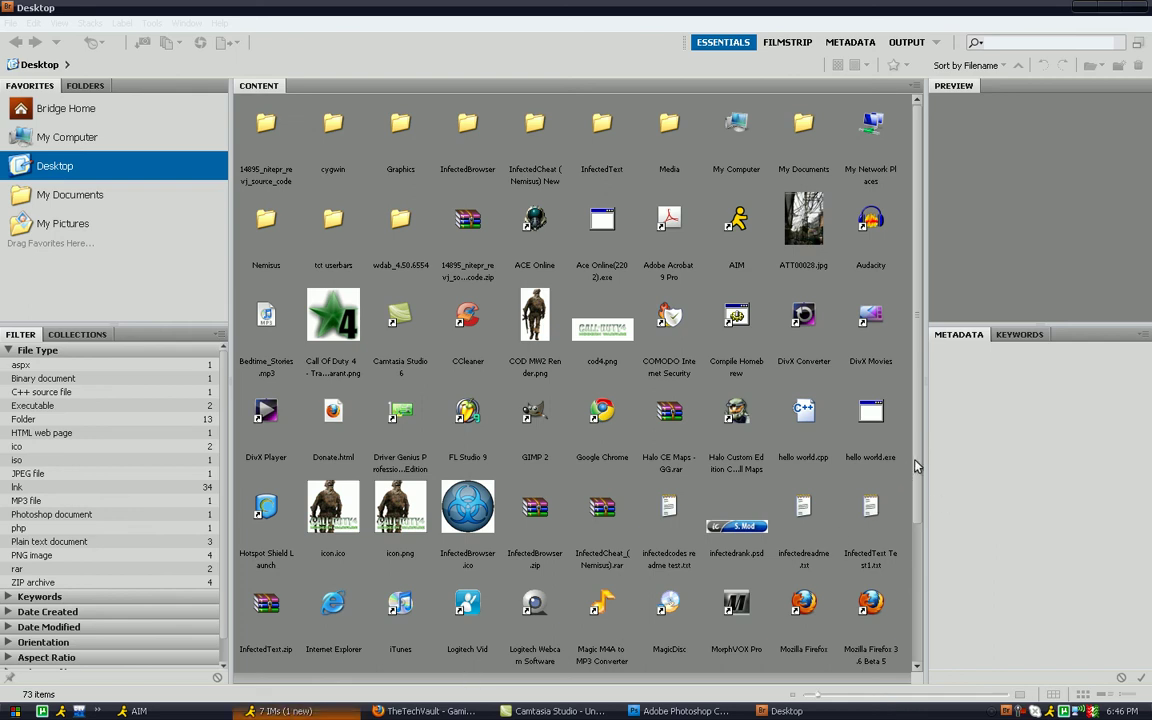
- In Bridge, open the Graphics folder and drag the blonde portrait thumbnail into Photoshop
left_click(918, 462)
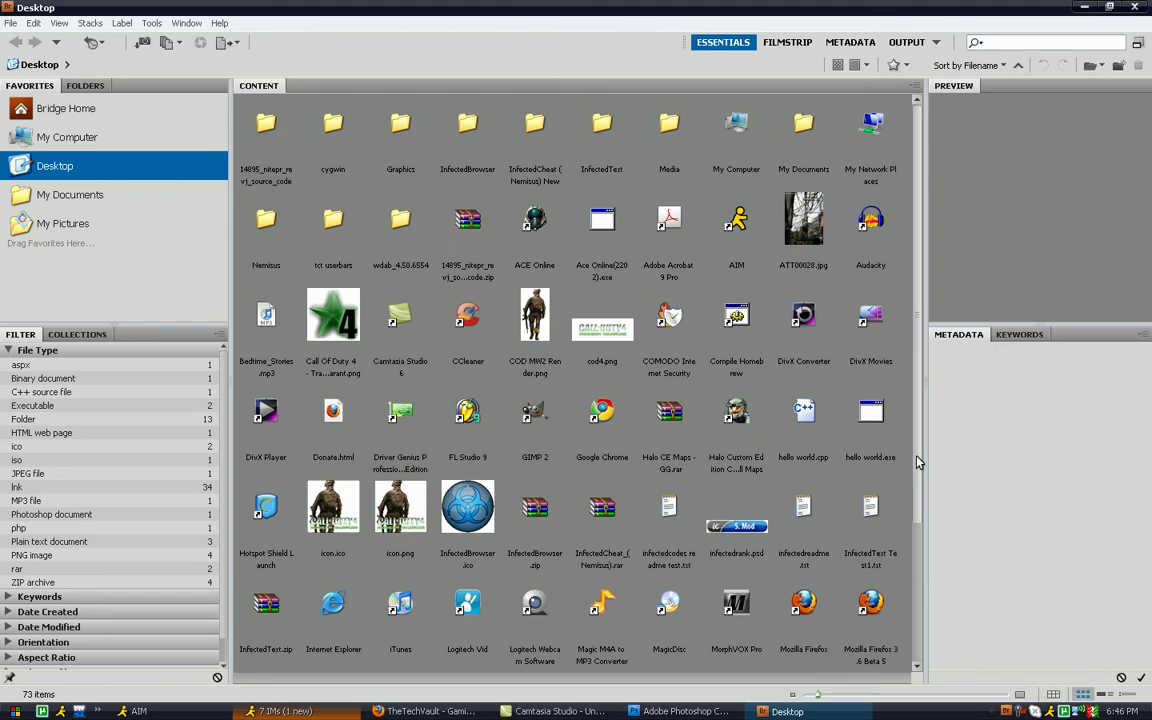
scroll(918, 462, "down", 1)
scroll(918, 470, "up", 1)
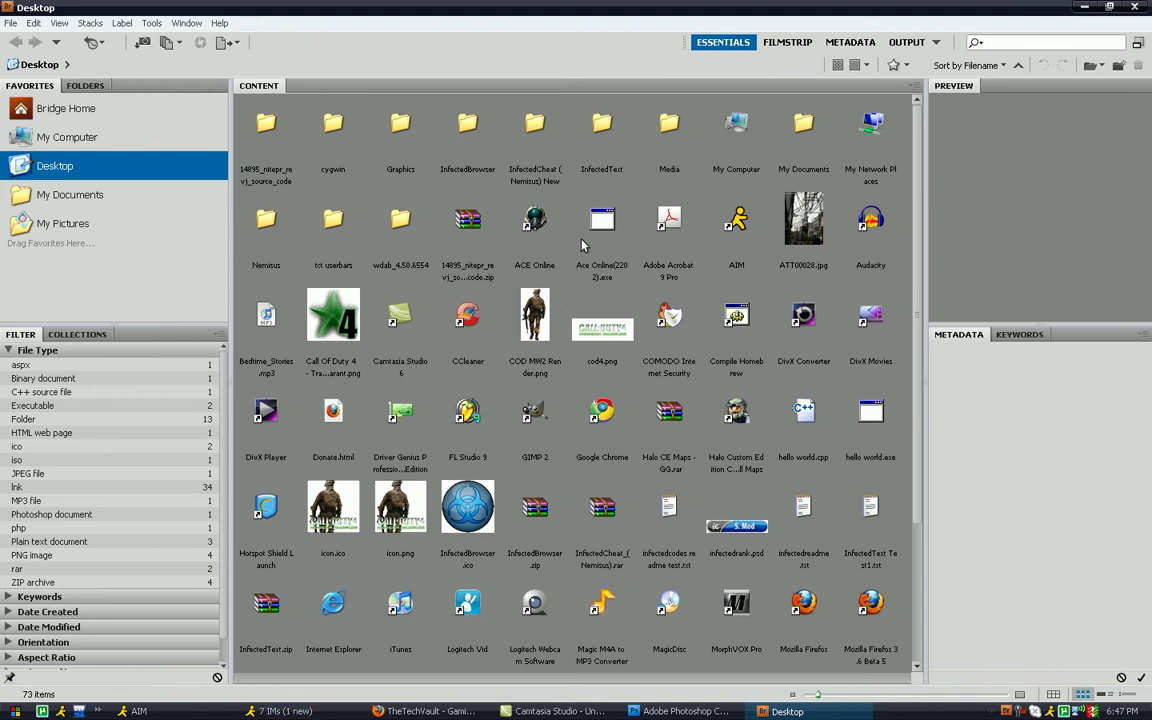
double_click(399, 135)
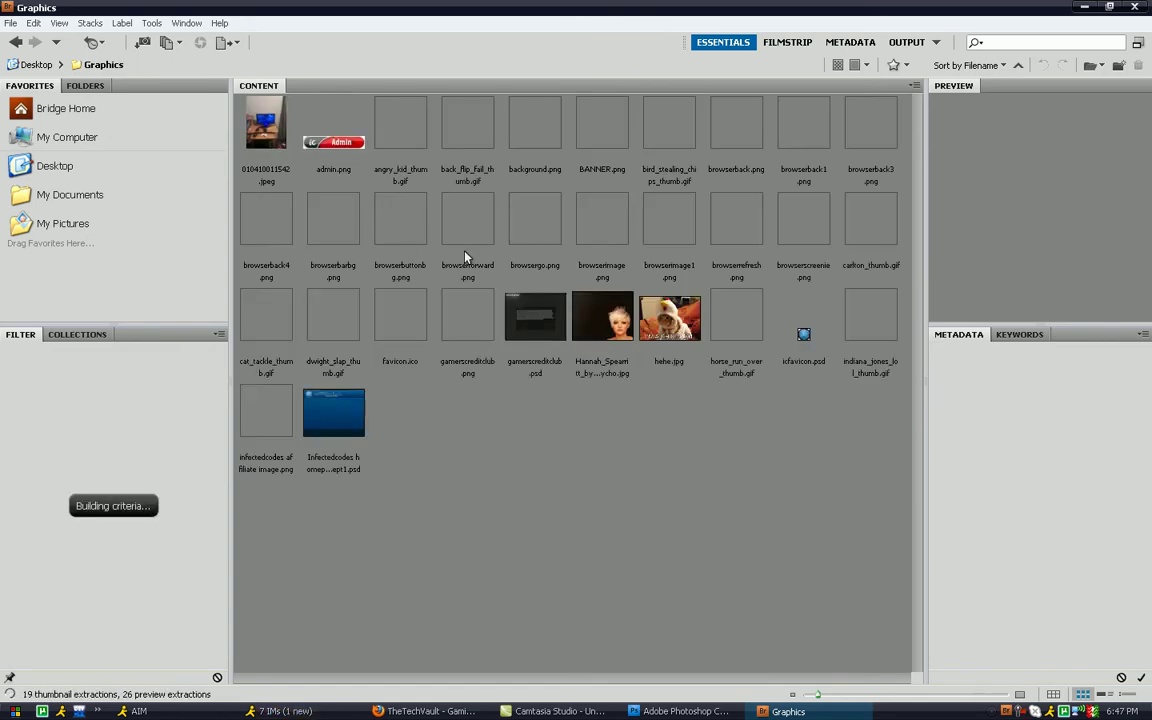
left_click(673, 320)
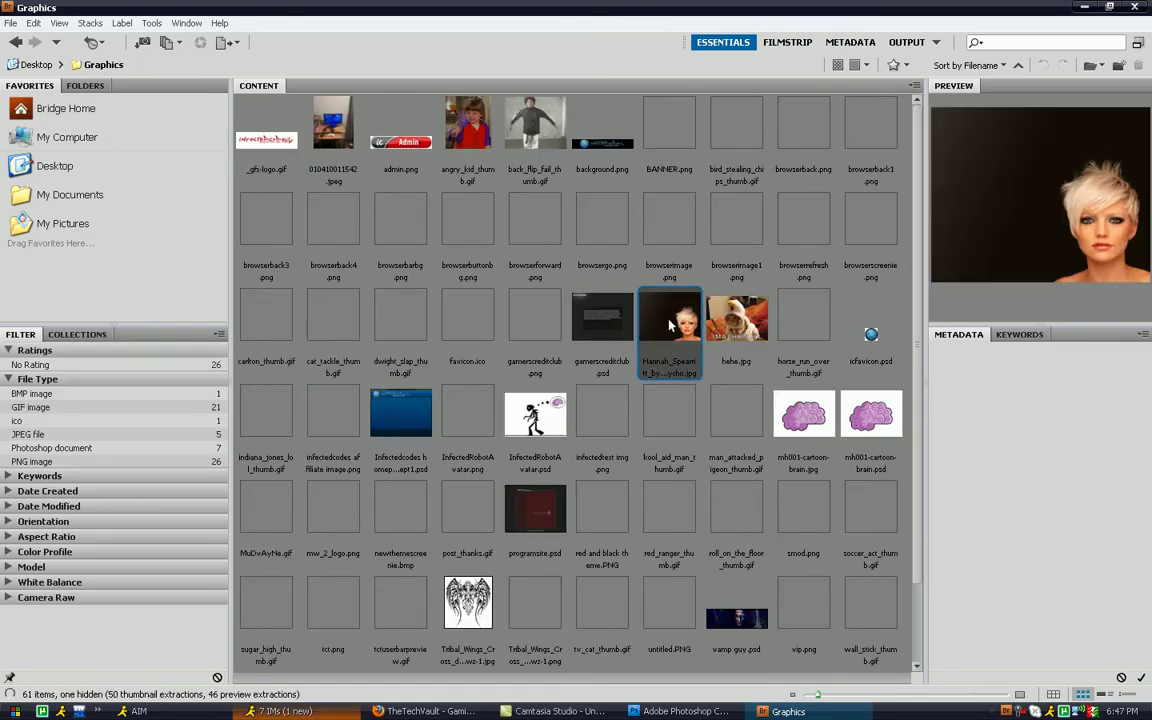
left_click_drag(673, 320, 540, 346)
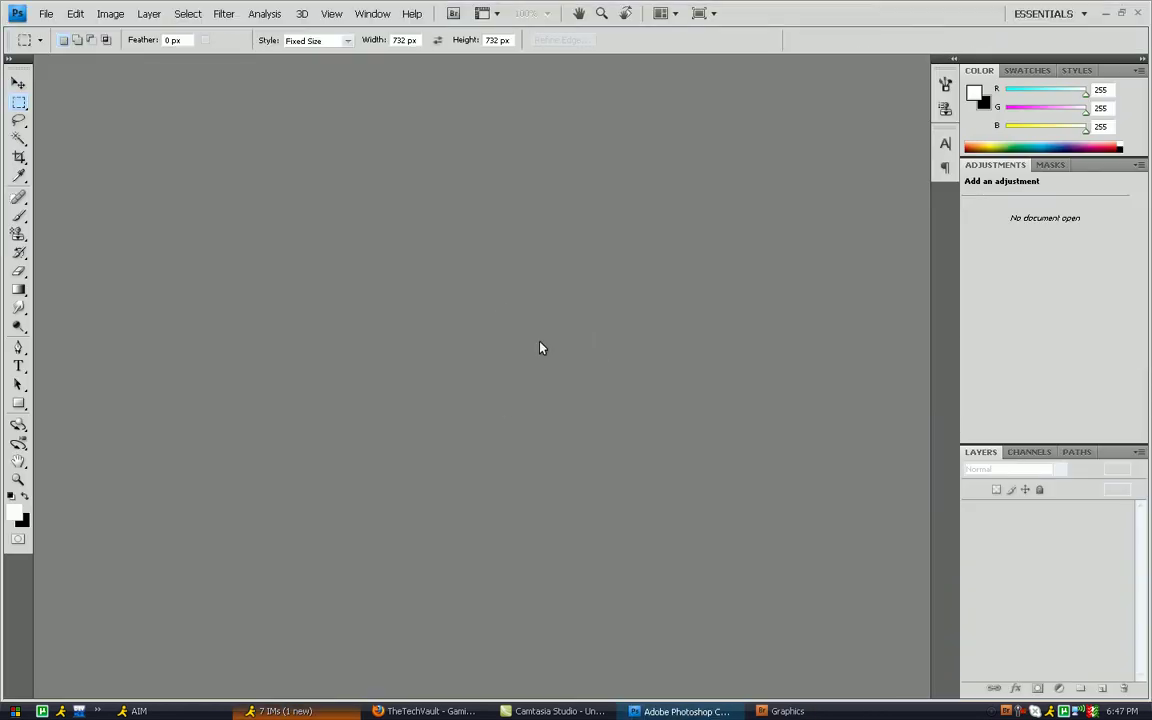
- Back in Photoshop, zoom the portrait from 100% to 300% and scroll to the face
left_click(290, 711)
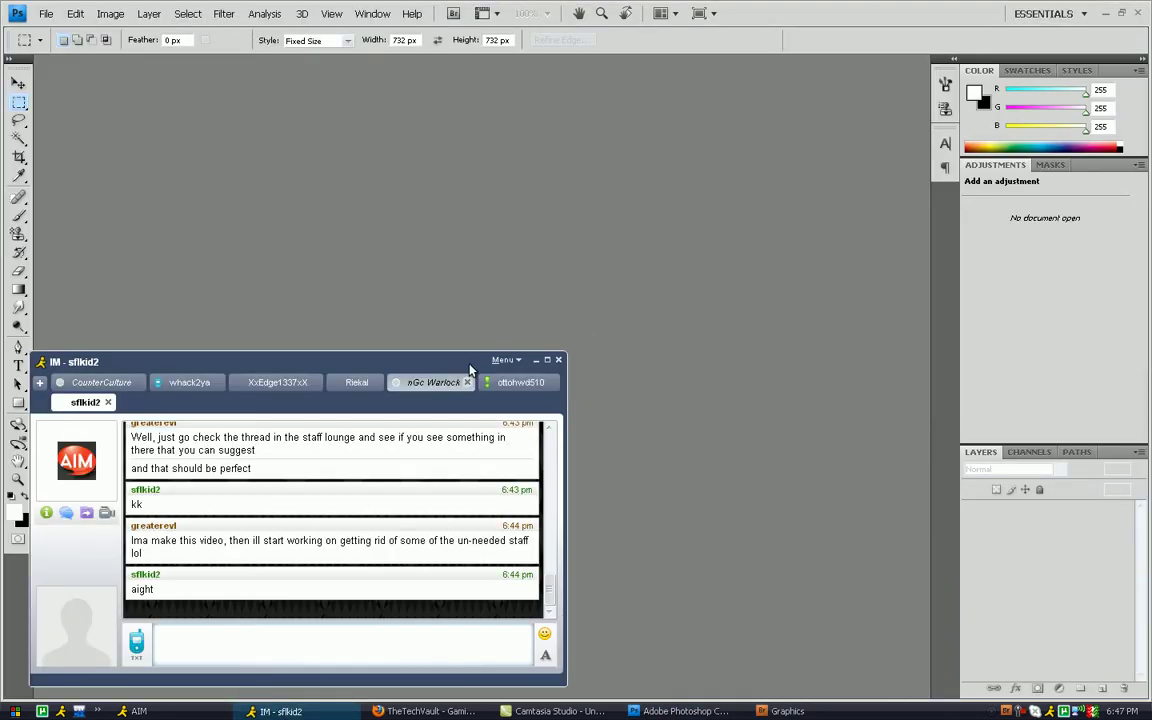
left_click(895, 17)
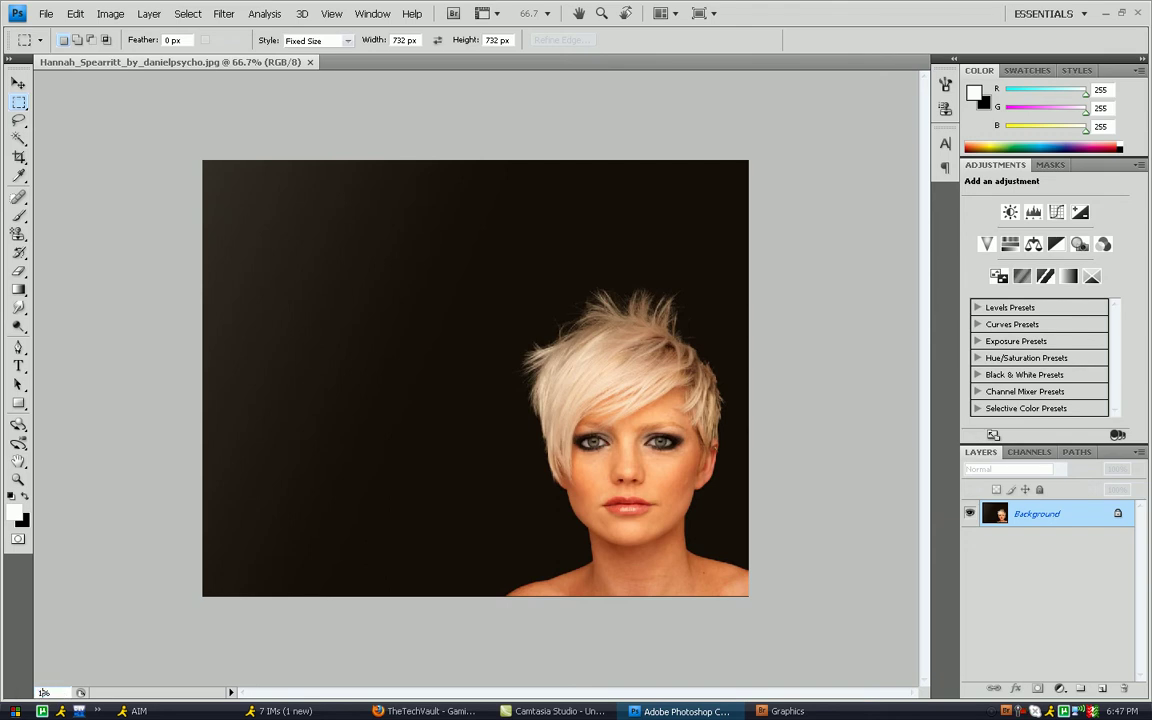
key("Return")
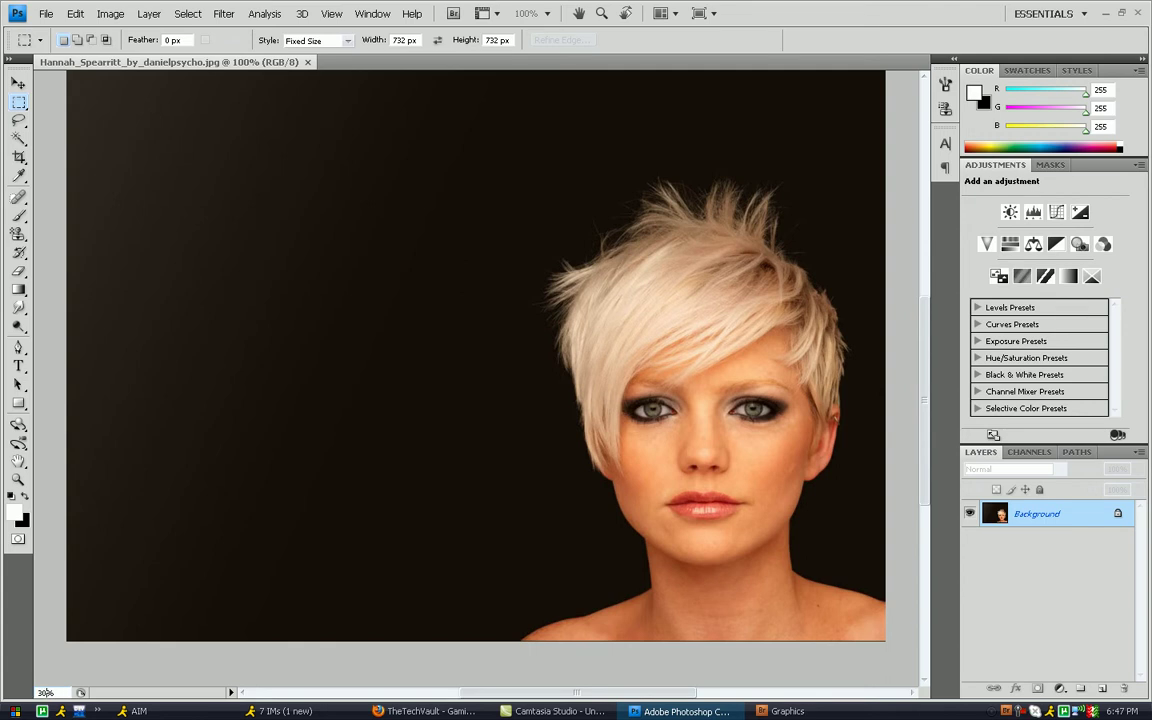
type("0")
key("Return")
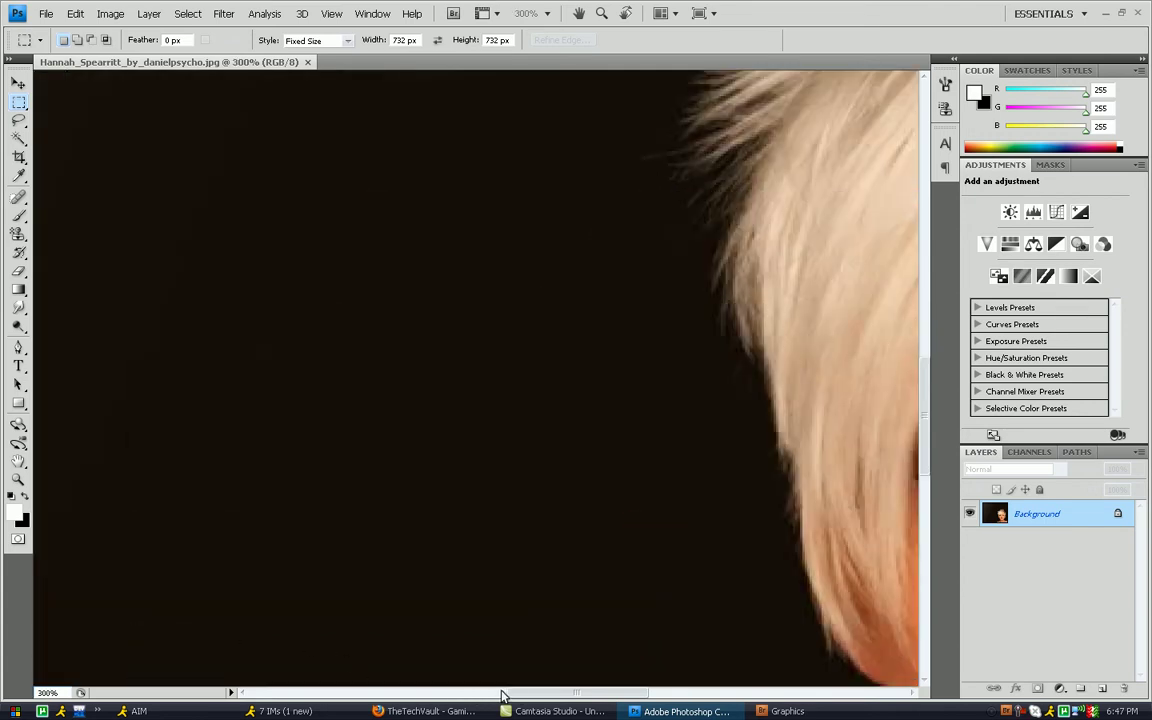
left_click_drag(519, 695, 597, 694)
scroll(600, 645, "down", 3)
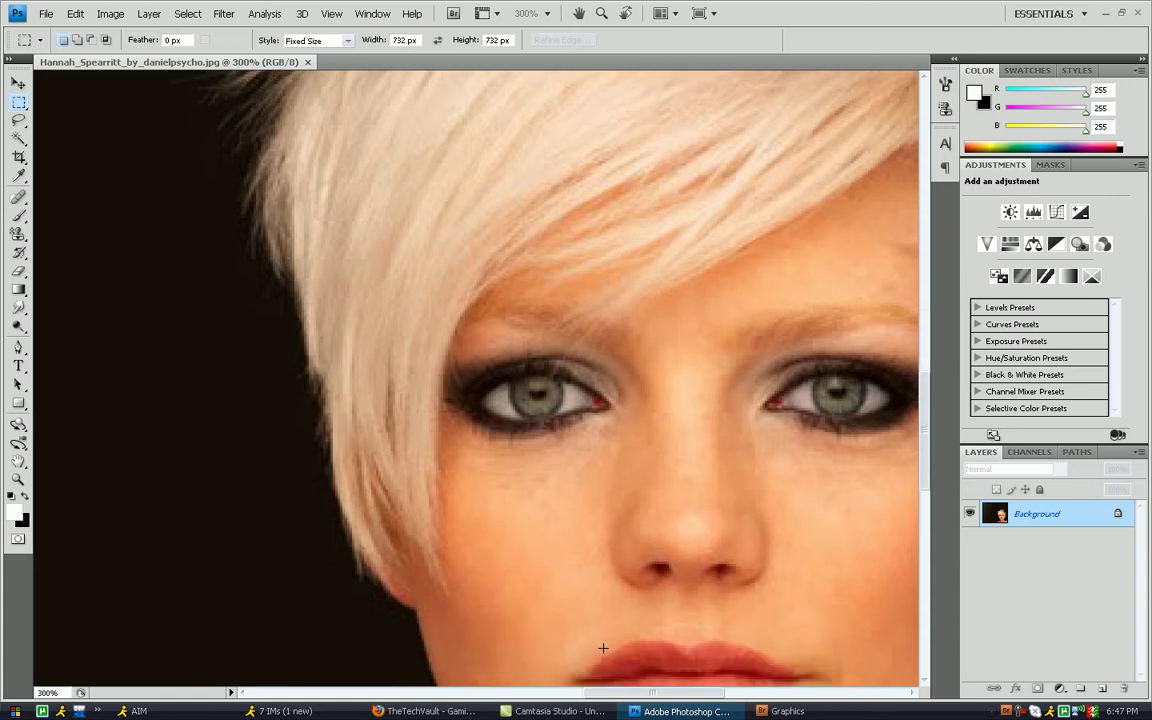
scroll(575, 603, "down", 5)
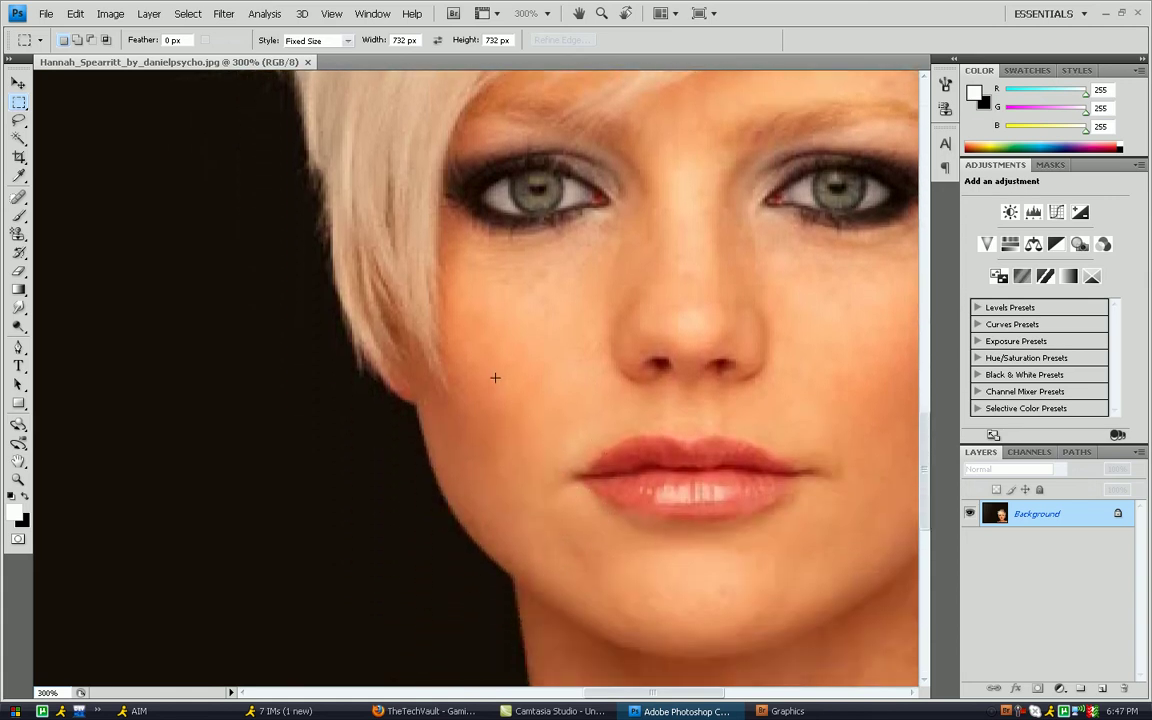
- Add an empty Layer 1 and choose the soft 27 px brush
left_click(1102, 689)
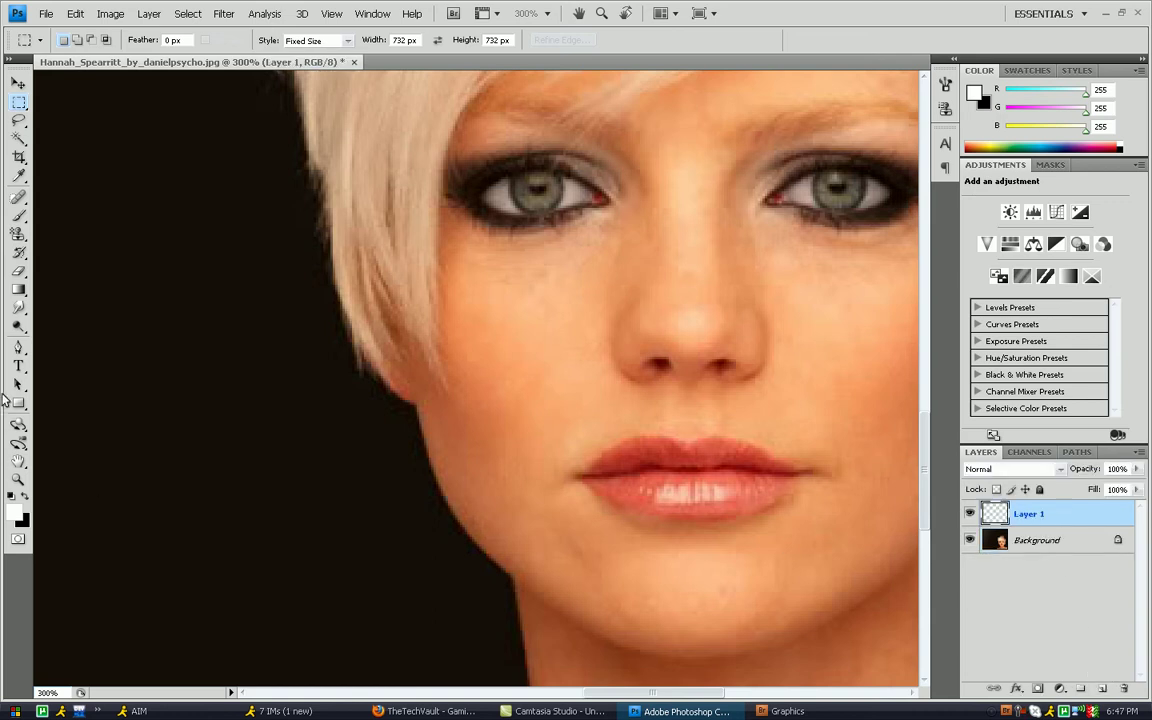
left_click(21, 218)
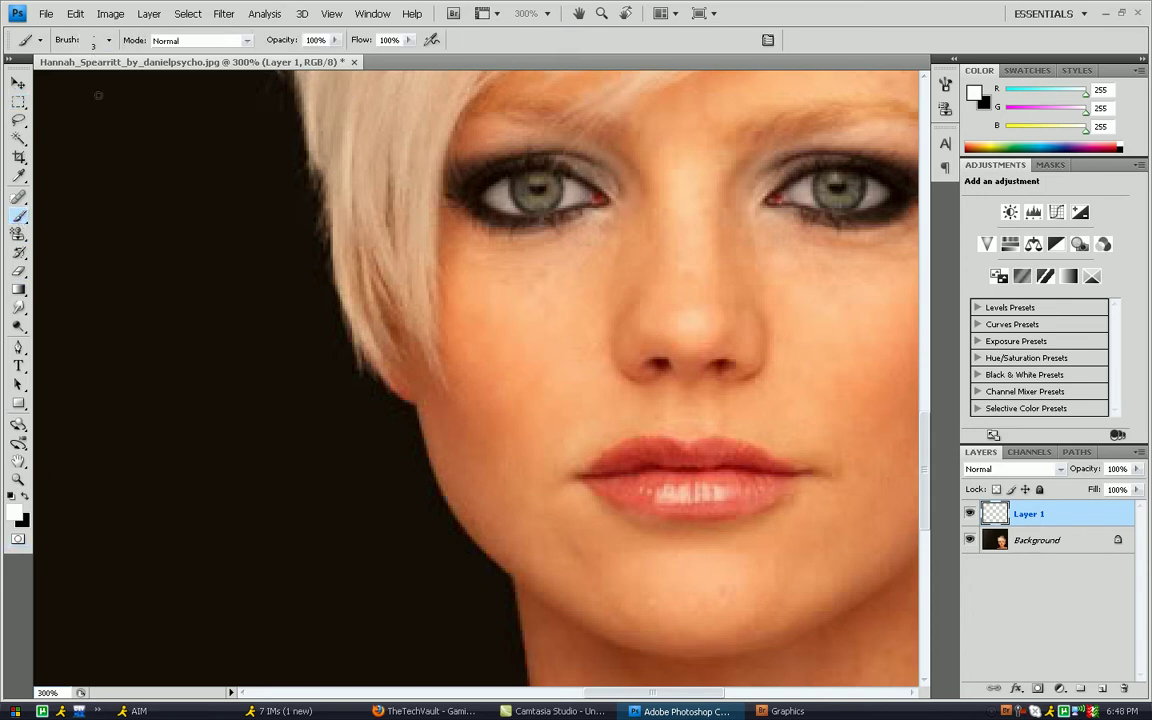
left_click(109, 40)
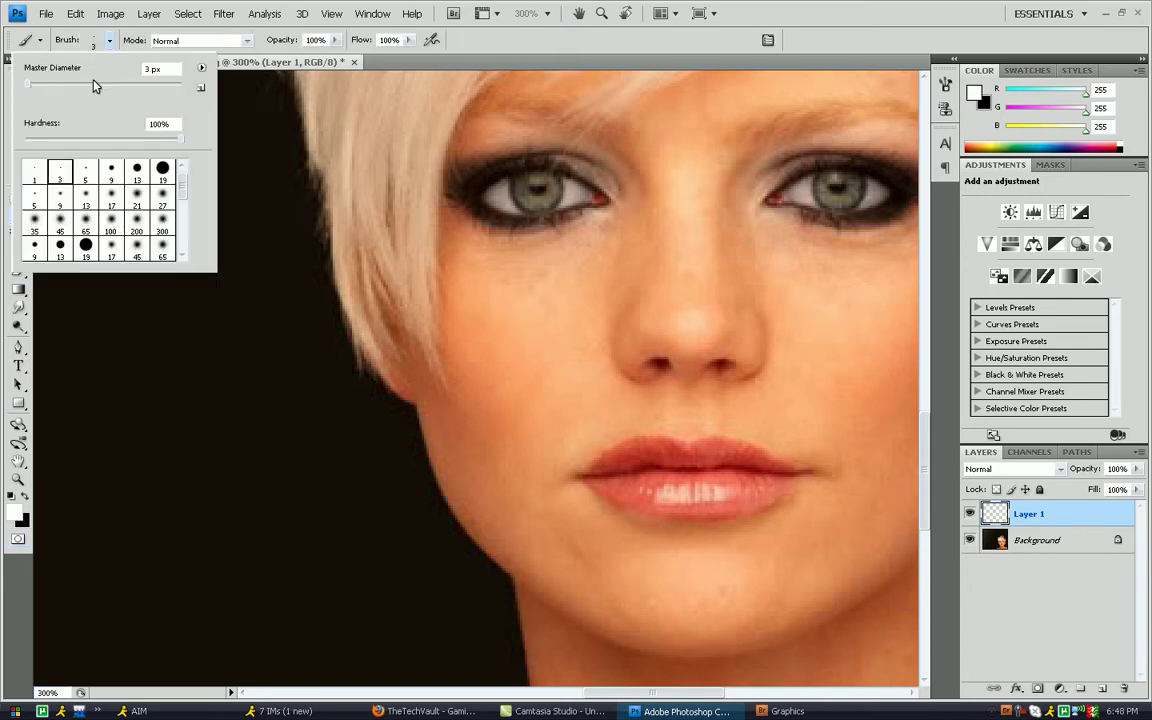
left_click(135, 199)
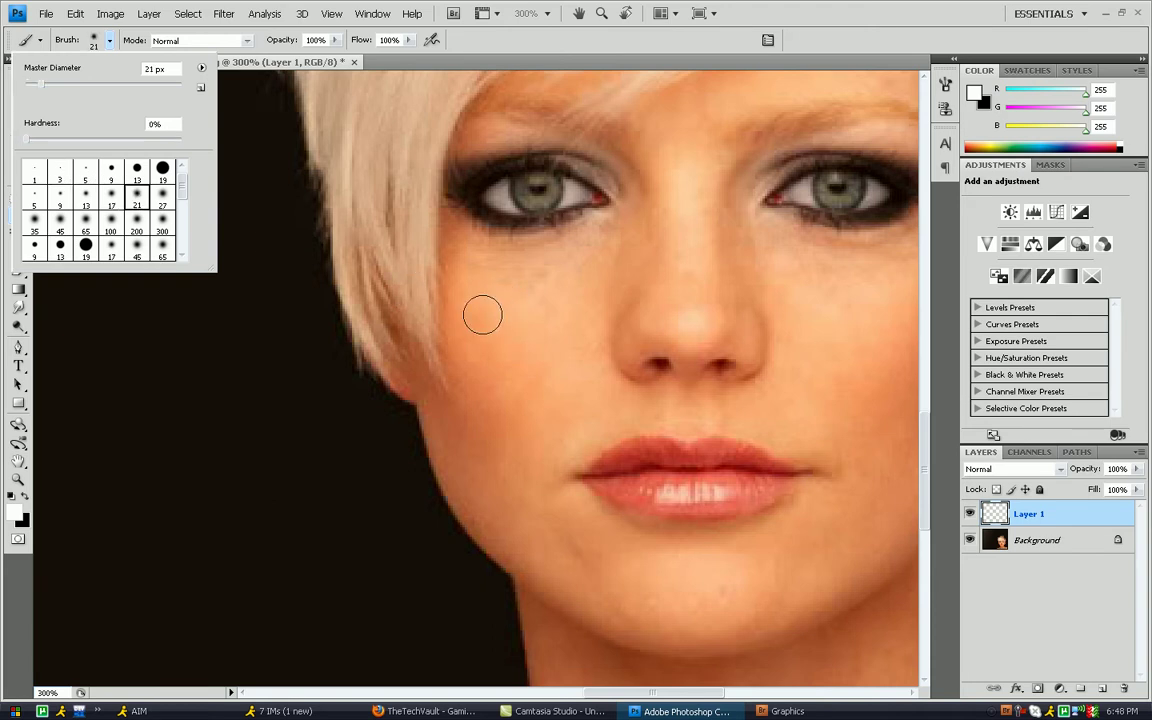
left_click(163, 197)
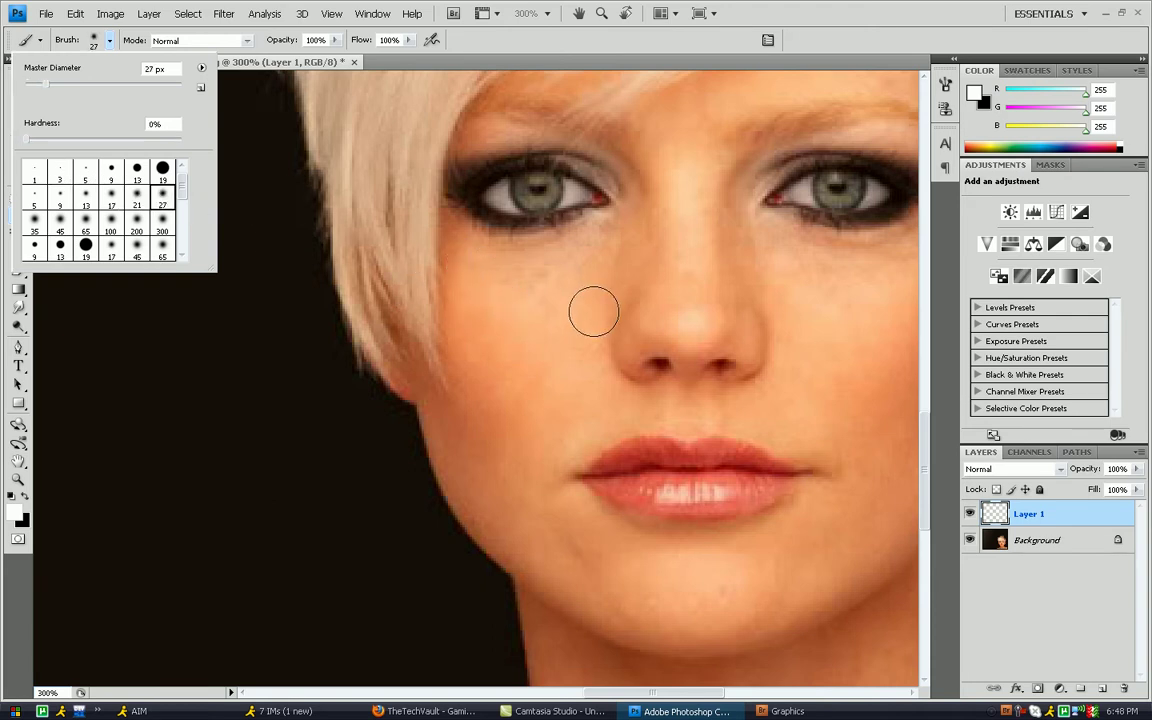
- Sample the cheek's skin tone fdb47f as the foreground colour
left_click(14, 512)
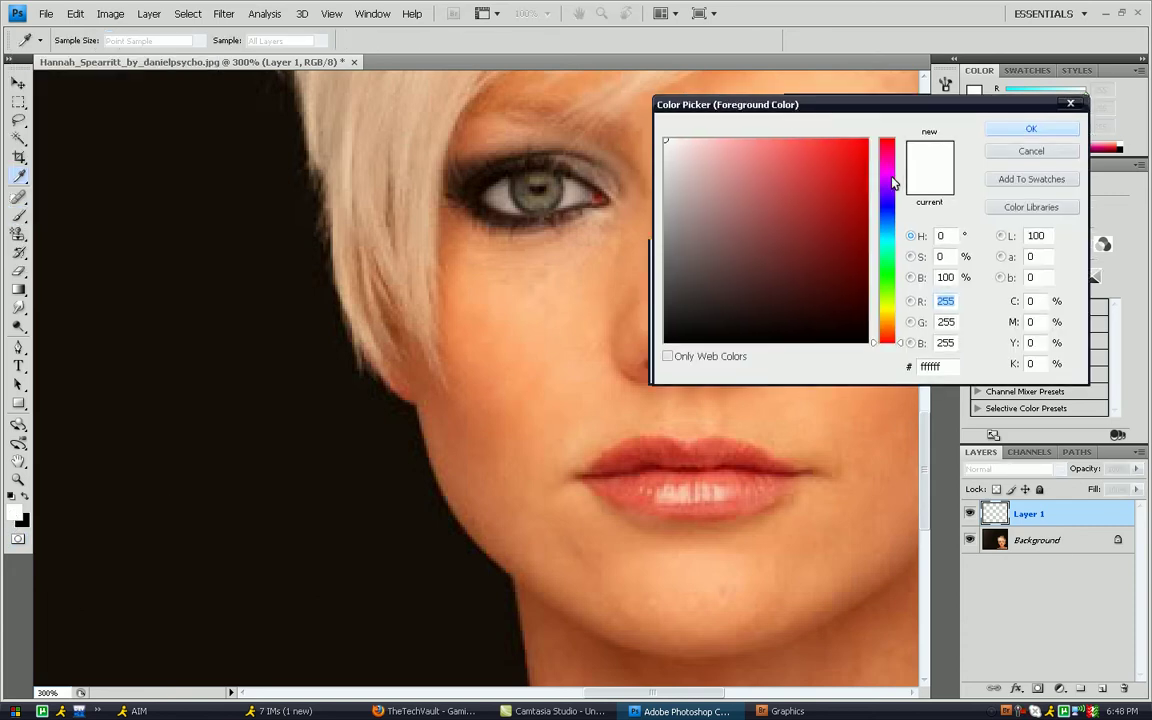
left_click_drag(790, 110, 896, 181)
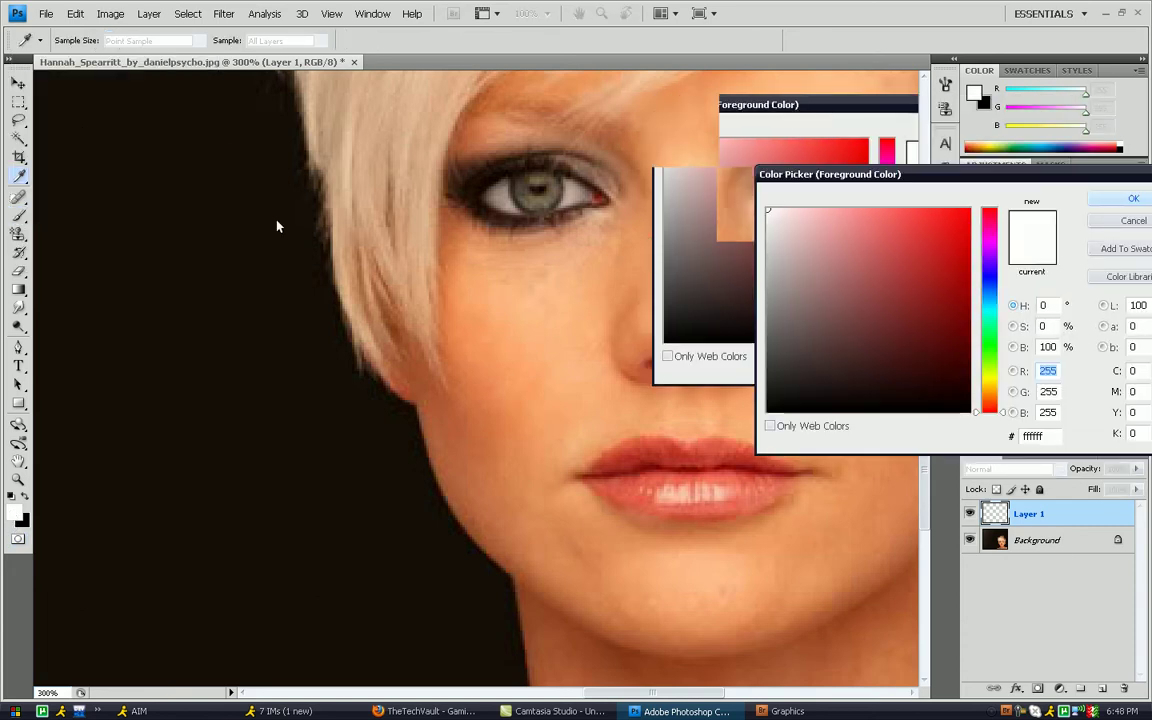
left_click(556, 351)
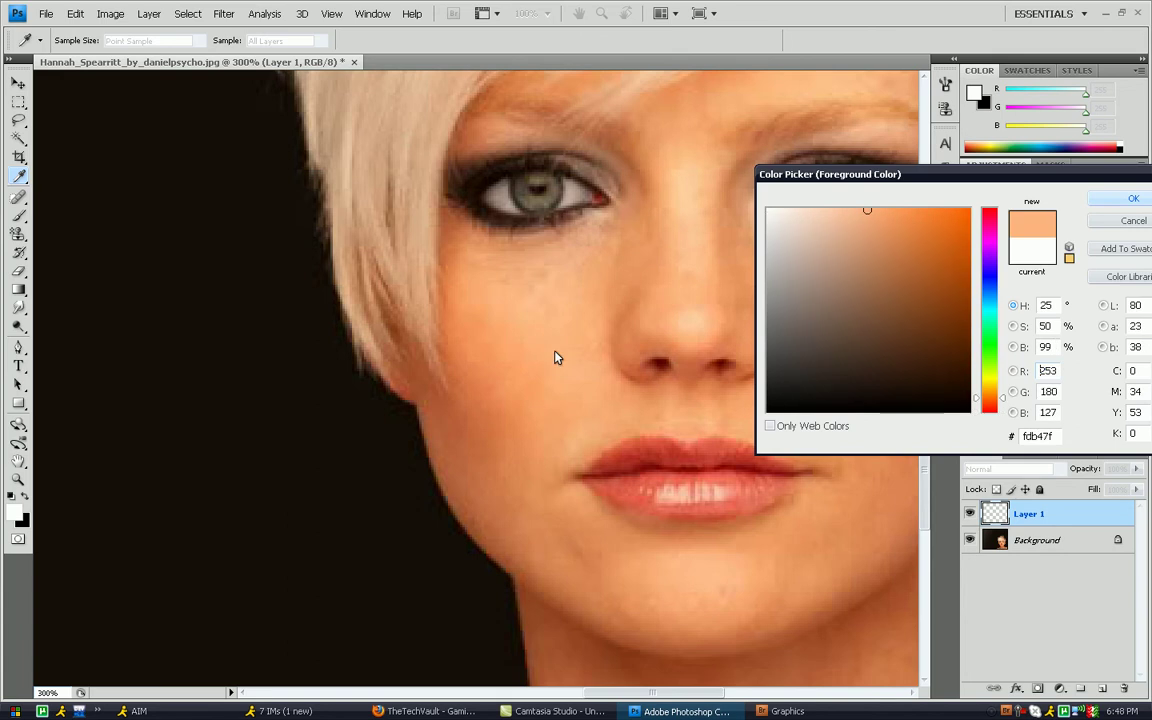
left_click(1108, 204)
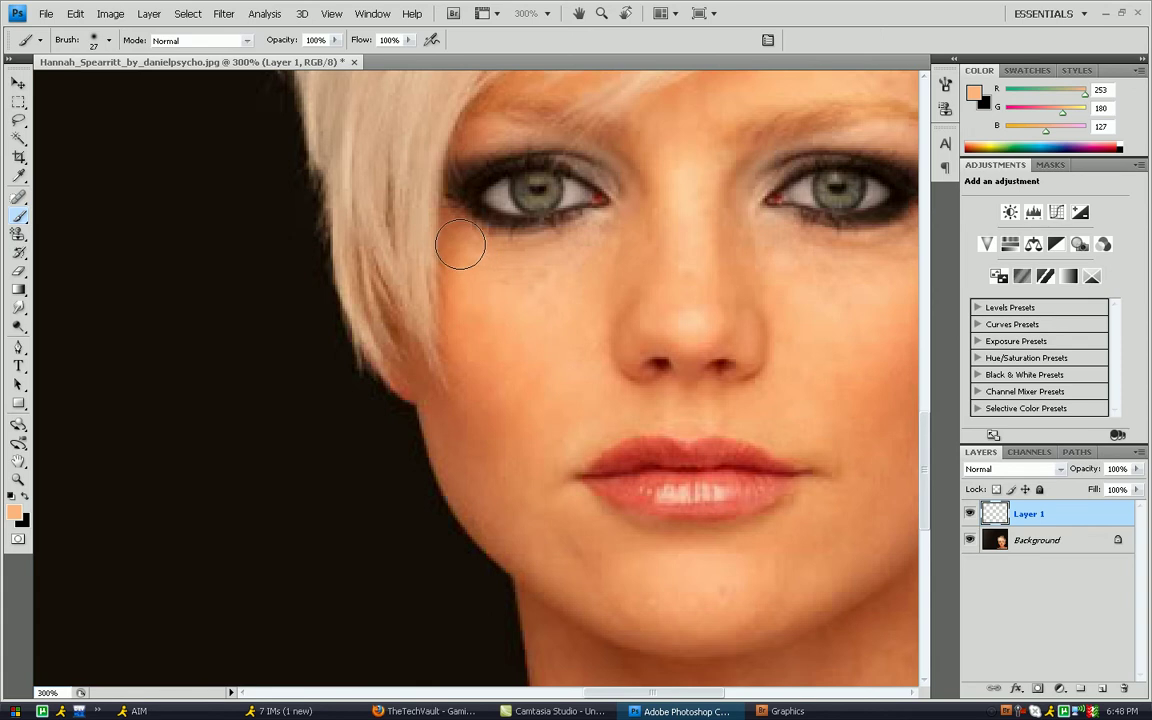
- Paint skin tone on Layer 1 over the under-eyes, cheeks and nose bridge
mouse_move(460, 244)
left_mouse_down()
mouse_move(597, 241)
mouse_move(565, 286)
mouse_move(595, 259)
mouse_move(550, 369)
mouse_move(495, 378)
mouse_move(498, 340)
mouse_move(483, 312)
mouse_move(488, 351)
mouse_move(523, 396)
mouse_move(509, 330)
mouse_move(548, 380)
mouse_move(491, 277)
mouse_move(555, 270)
mouse_move(574, 353)
mouse_move(595, 383)
mouse_move(581, 407)
mouse_move(562, 410)
mouse_move(575, 425)
mouse_move(550, 406)
mouse_move(571, 421)
mouse_move(664, 405)
mouse_move(768, 407)
mouse_move(807, 433)
mouse_move(795, 420)
mouse_move(802, 387)
mouse_move(781, 262)
mouse_move(779, 314)
mouse_move(785, 292)
mouse_move(831, 389)
mouse_move(594, 409)
mouse_move(527, 429)
mouse_move(499, 383)
mouse_move(509, 445)
mouse_move(476, 412)
mouse_move(481, 422)
mouse_move(471, 342)
mouse_move(450, 419)
mouse_move(471, 490)
mouse_move(473, 447)
mouse_move(522, 504)
mouse_move(527, 483)
mouse_move(561, 508)
mouse_move(509, 504)
mouse_move(517, 540)
mouse_move(645, 597)
mouse_move(590, 538)
mouse_move(679, 545)
mouse_move(684, 602)
mouse_move(620, 594)
mouse_move(625, 321)
mouse_move(650, 284)
mouse_move(676, 183)
mouse_move(656, 231)
mouse_move(656, 159)
mouse_move(660, 299)
mouse_move(645, 154)
left_mouse_up()
scroll(640, 314, "up", 3)
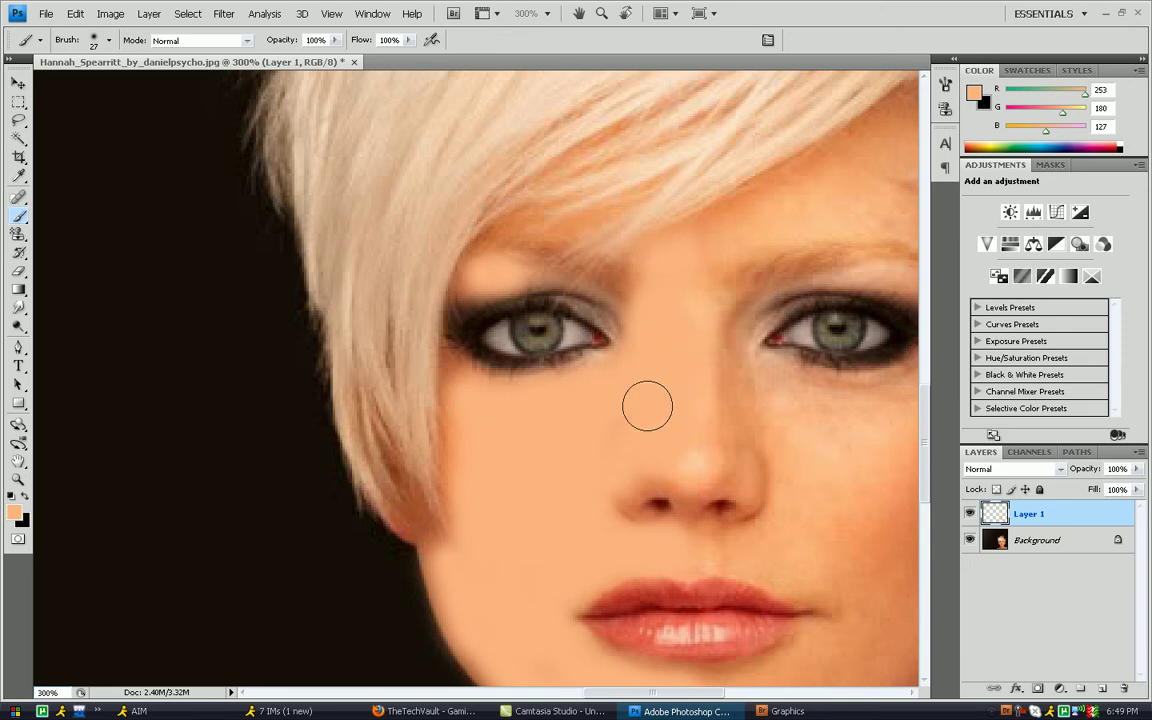
scroll(630, 420, "down", 2)
scroll(620, 378, "down", 2)
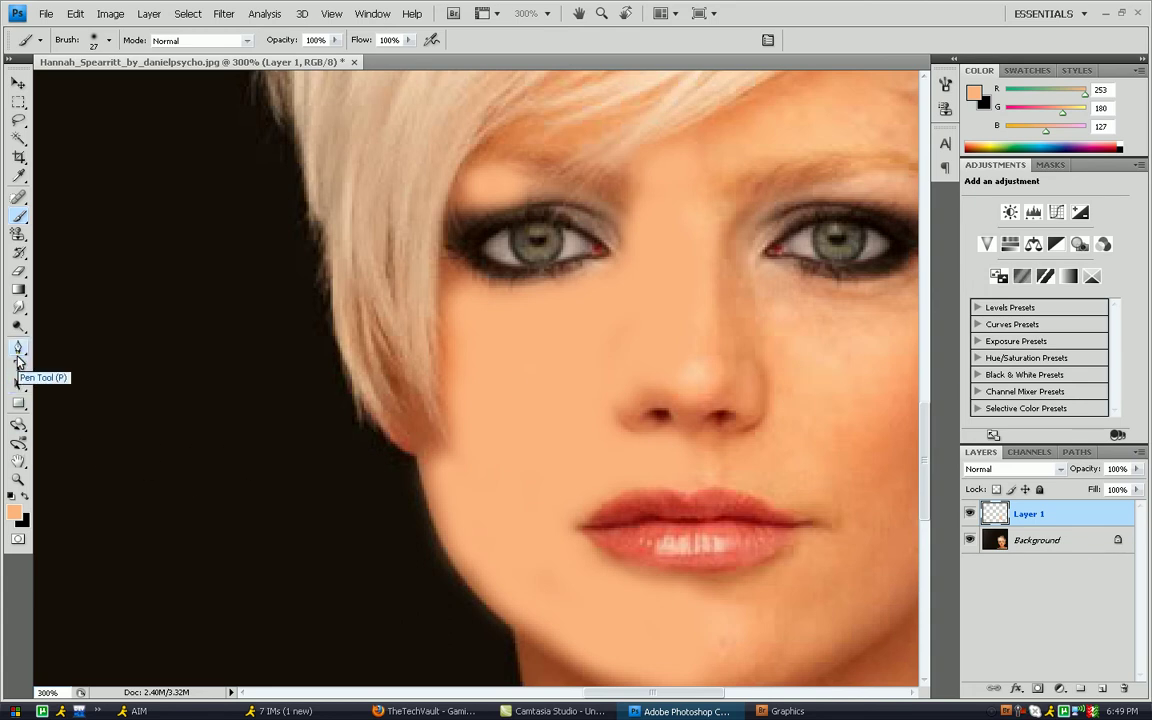
- Sample a brown from the eye area and paint a small 9 px stroke on the left eyelid
left_click(13, 512)
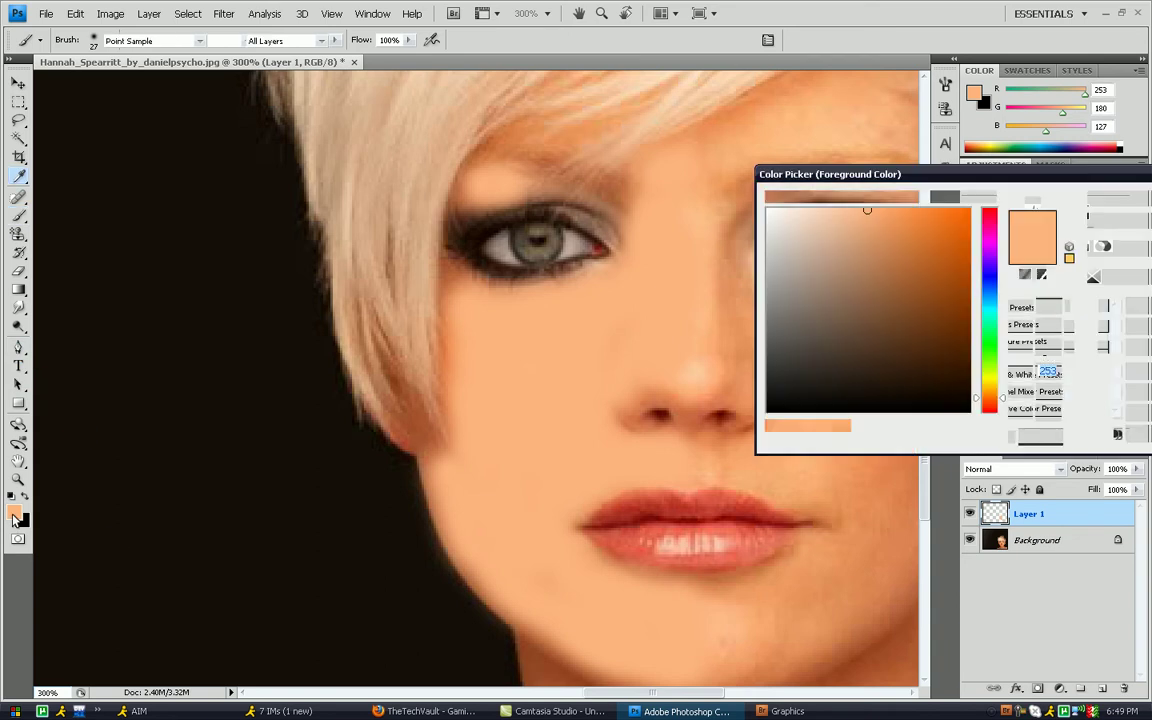
left_click(603, 220)
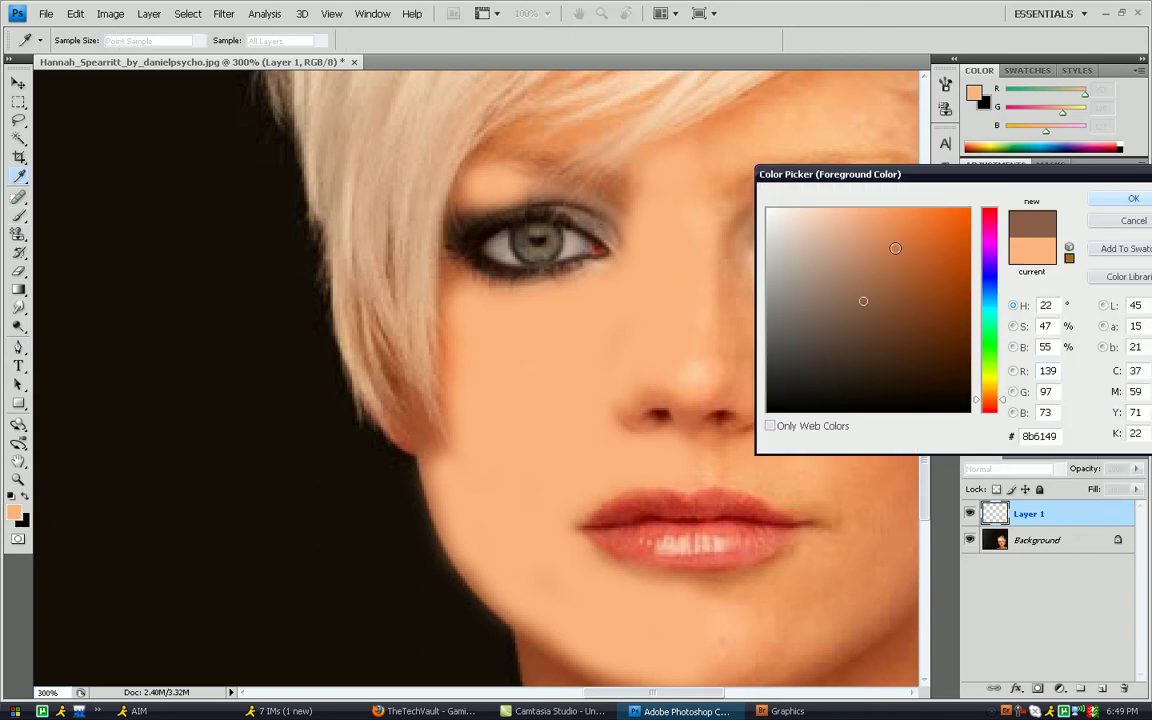
left_click(1126, 197)
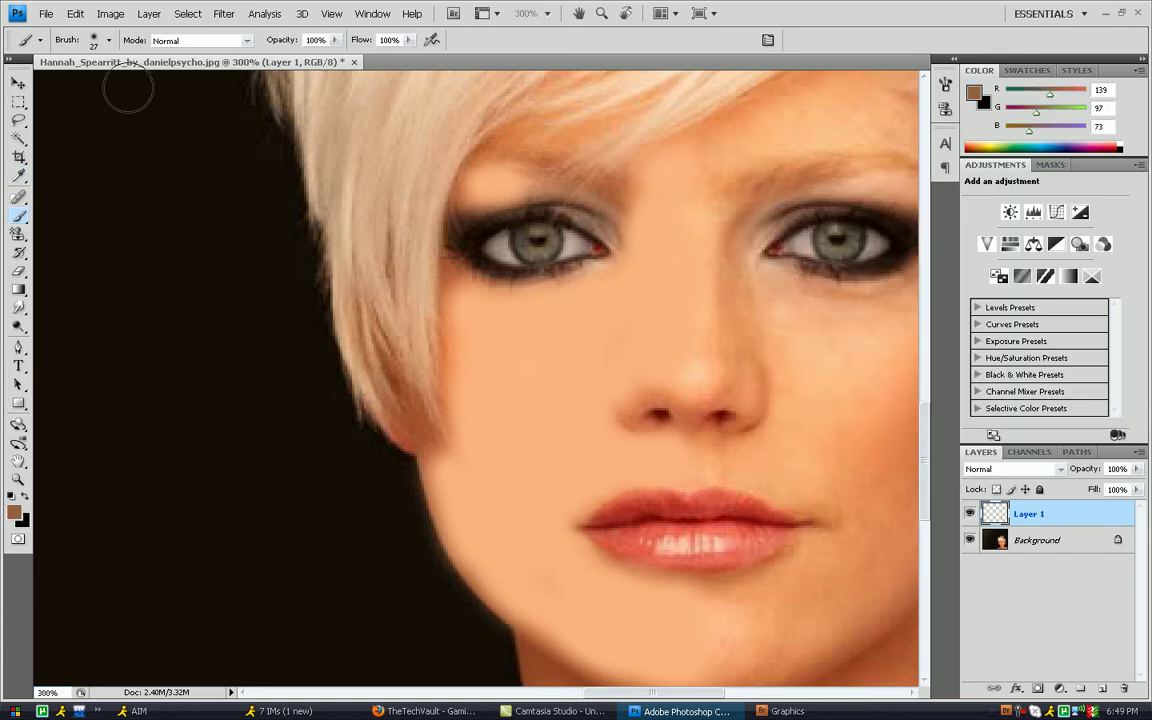
left_click(109, 42)
left_click(107, 204)
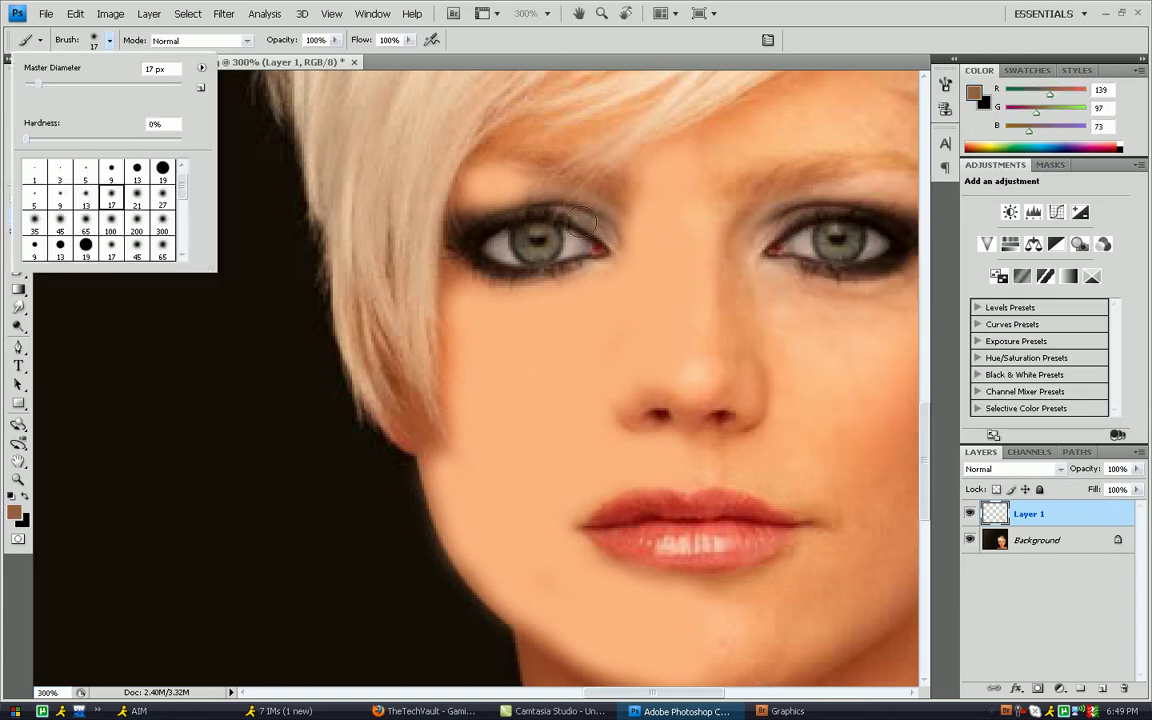
left_click(61, 197)
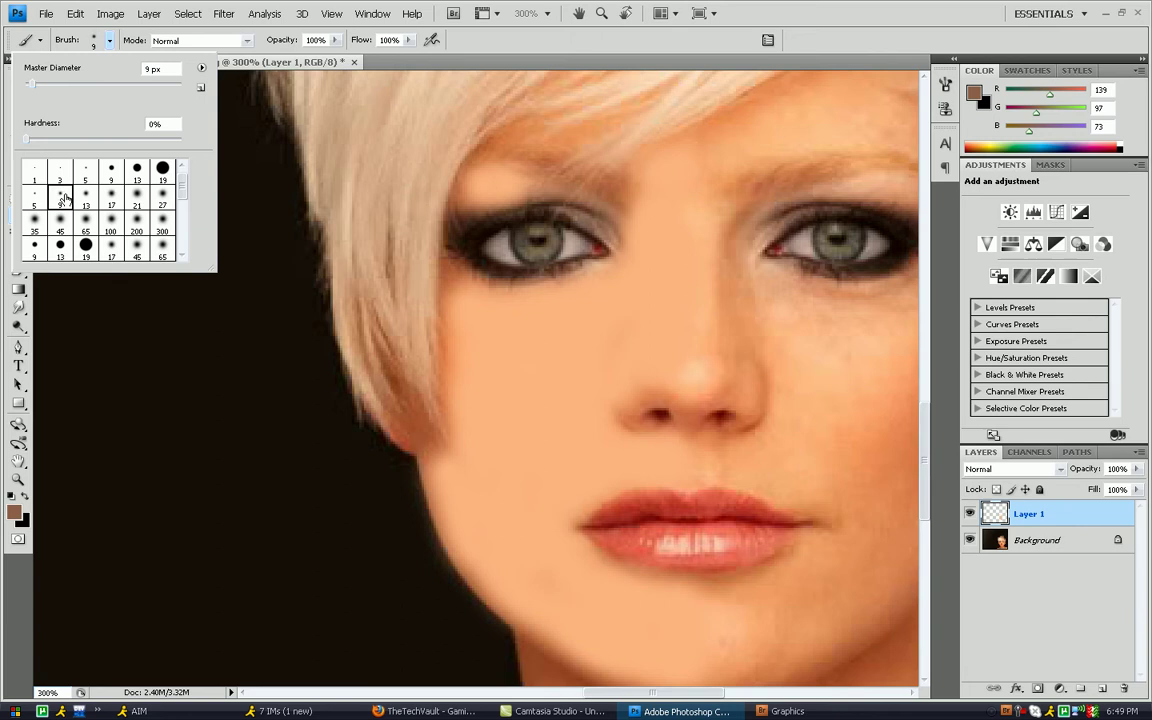
left_click(613, 232)
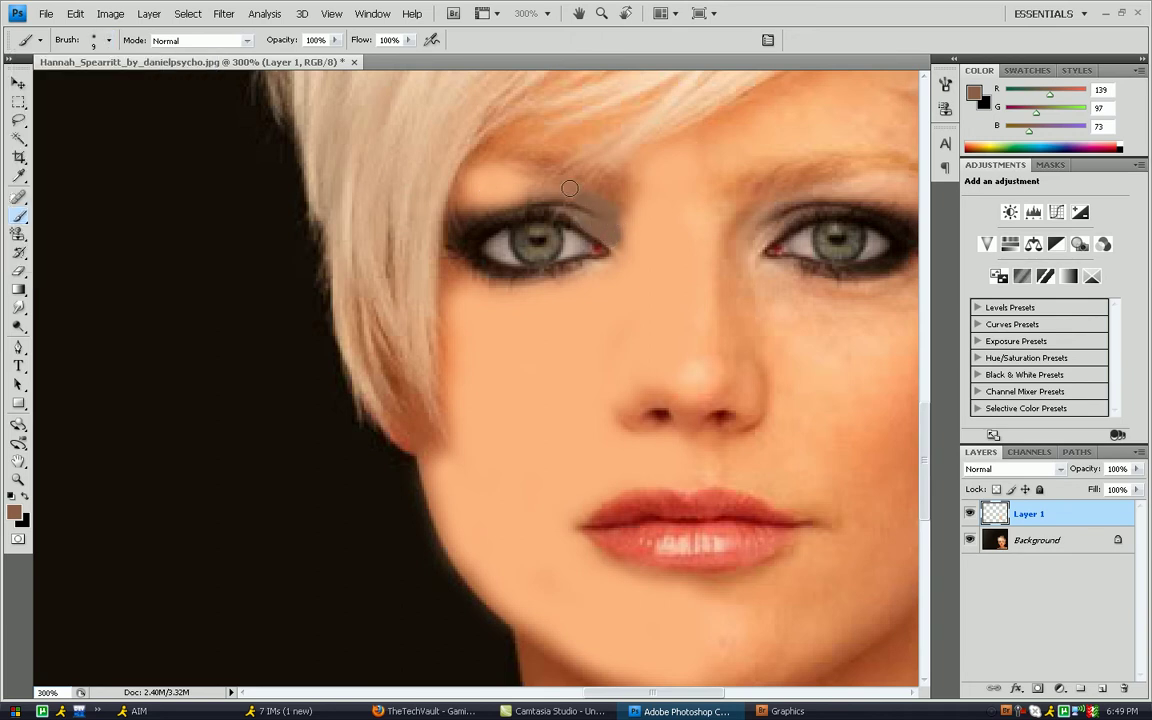
left_click_drag(569, 188, 556, 186)
- Sample skin tone c57143 from the face as the painting colour
left_click(15, 513)
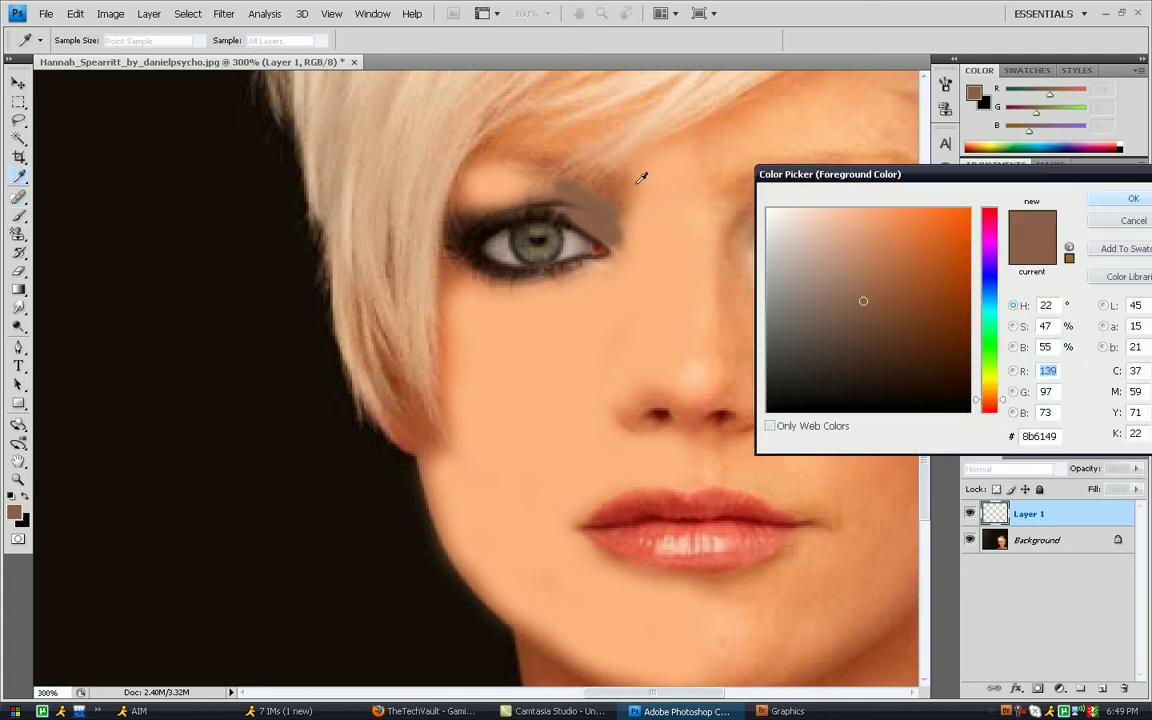
left_click(548, 157)
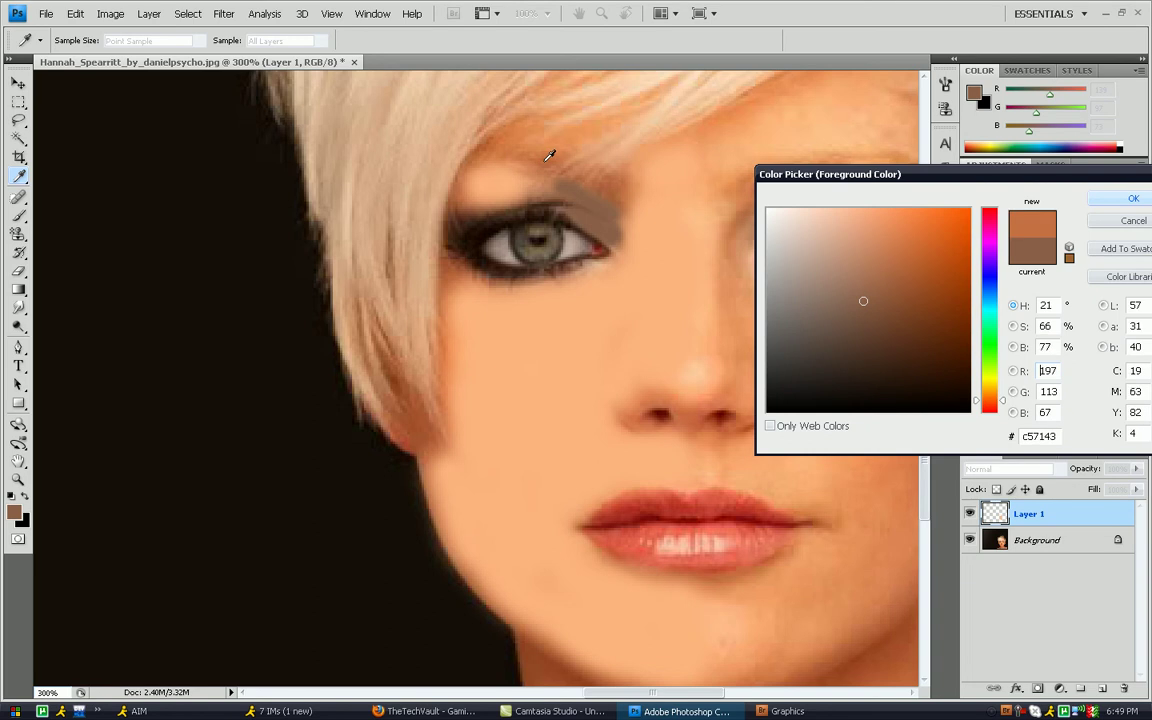
left_click(1110, 198)
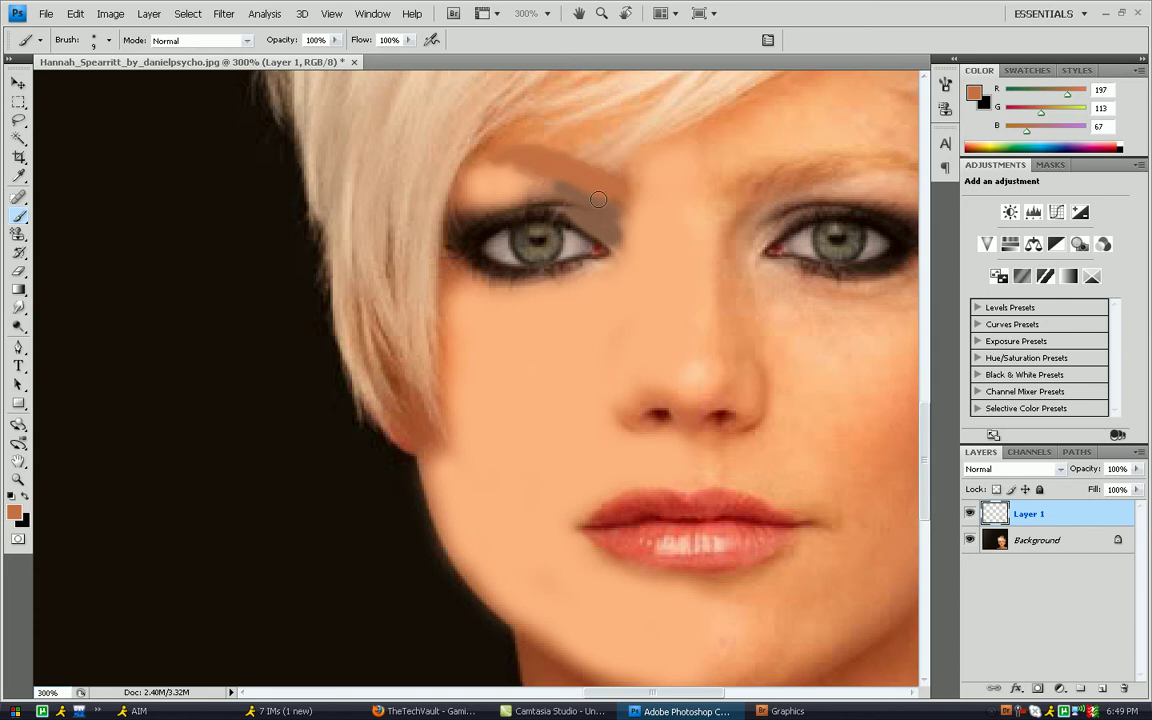
- Add Layer 2 and set up a white, soft 27 px brush
left_click(1101, 688)
scroll(415, 385, "up", 3)
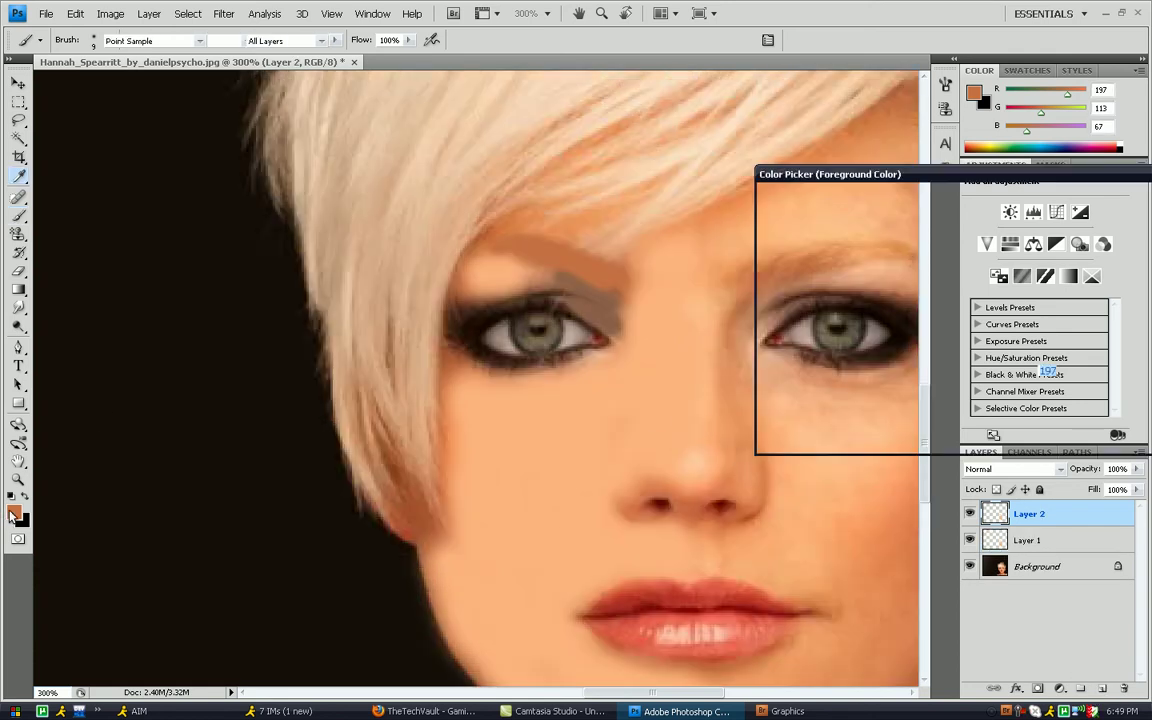
left_click_drag(810, 246, 767, 209)
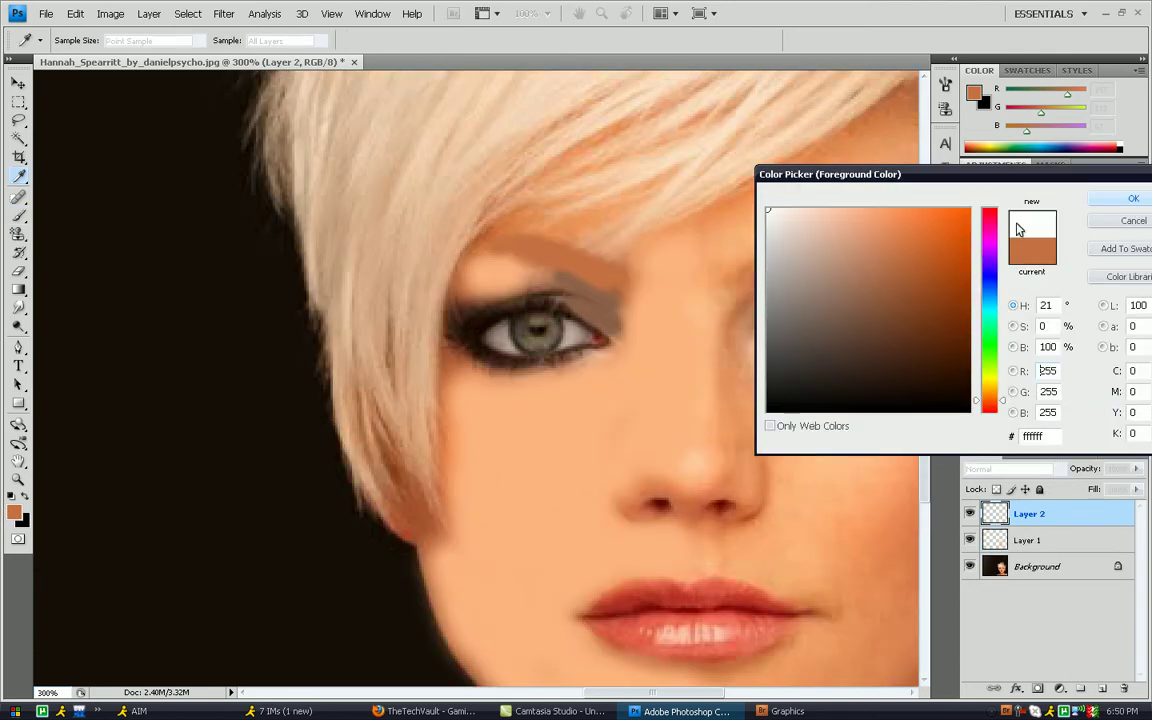
left_click(1107, 201)
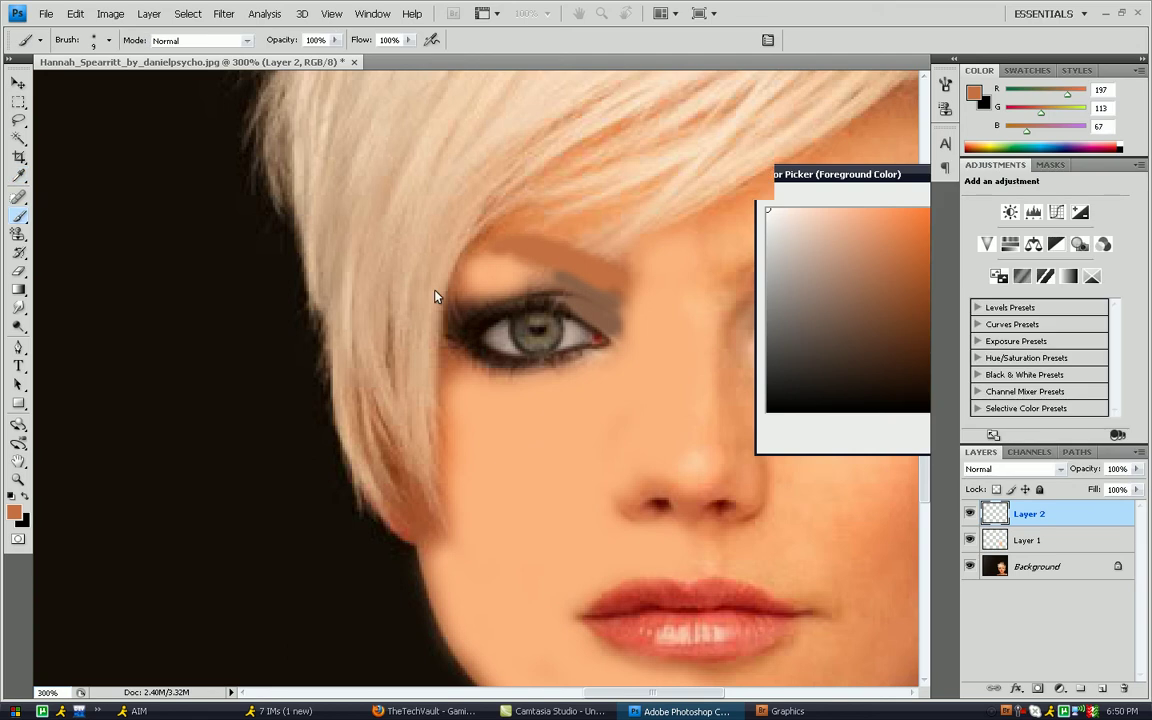
left_click(107, 40)
left_click(162, 195)
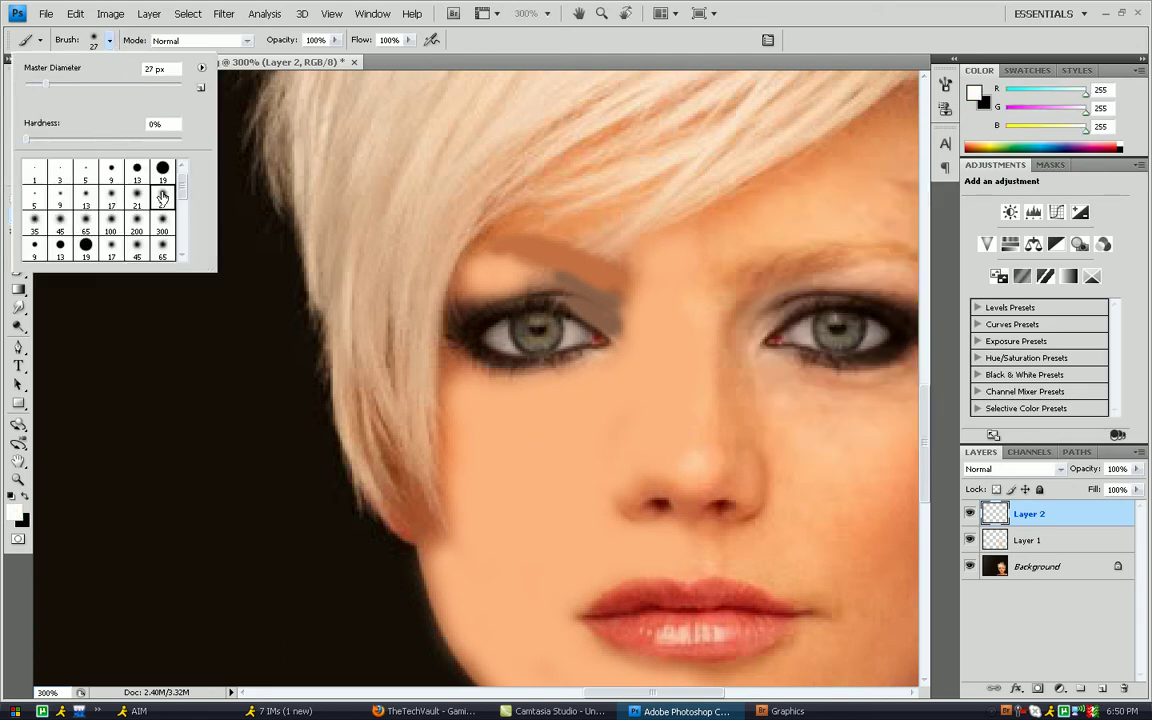
scroll(378, 388, "up", 3)
scroll(378, 390, "up", 1)
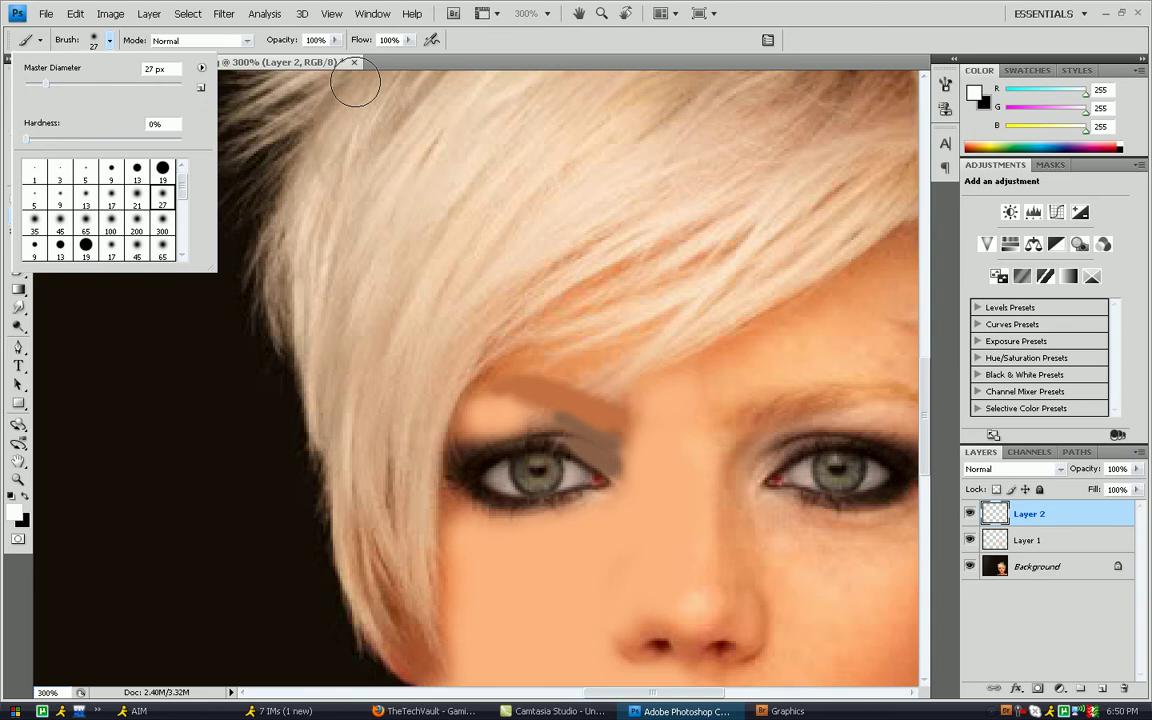
left_click(393, 553)
- Paint white over the fringe, the hair beside the face and the top of the hair
mouse_move(393, 553)
left_mouse_down()
mouse_move(407, 432)
mouse_move(433, 351)
mouse_move(475, 318)
mouse_move(583, 292)
left_mouse_up()
mouse_move(632, 340)
left_mouse_down()
mouse_move(578, 344)
mouse_move(615, 362)
mouse_move(690, 315)
left_mouse_up()
mouse_move(771, 270)
left_mouse_down()
mouse_move(879, 201)
mouse_move(667, 222)
mouse_move(852, 170)
mouse_move(717, 118)
mouse_move(812, 140)
mouse_move(697, 238)
mouse_move(634, 250)
mouse_move(718, 222)
mouse_move(641, 195)
mouse_move(778, 232)
mouse_move(676, 282)
mouse_move(491, 284)
mouse_move(399, 343)
mouse_move(360, 429)
mouse_move(356, 525)
left_mouse_up()
mouse_move(364, 592)
left_mouse_down()
mouse_move(355, 496)
mouse_move(396, 576)
mouse_move(329, 283)
mouse_move(346, 413)
mouse_move(314, 211)
mouse_move(311, 221)
mouse_move(363, 172)
left_mouse_up()
scroll(302, 287, "up", 2)
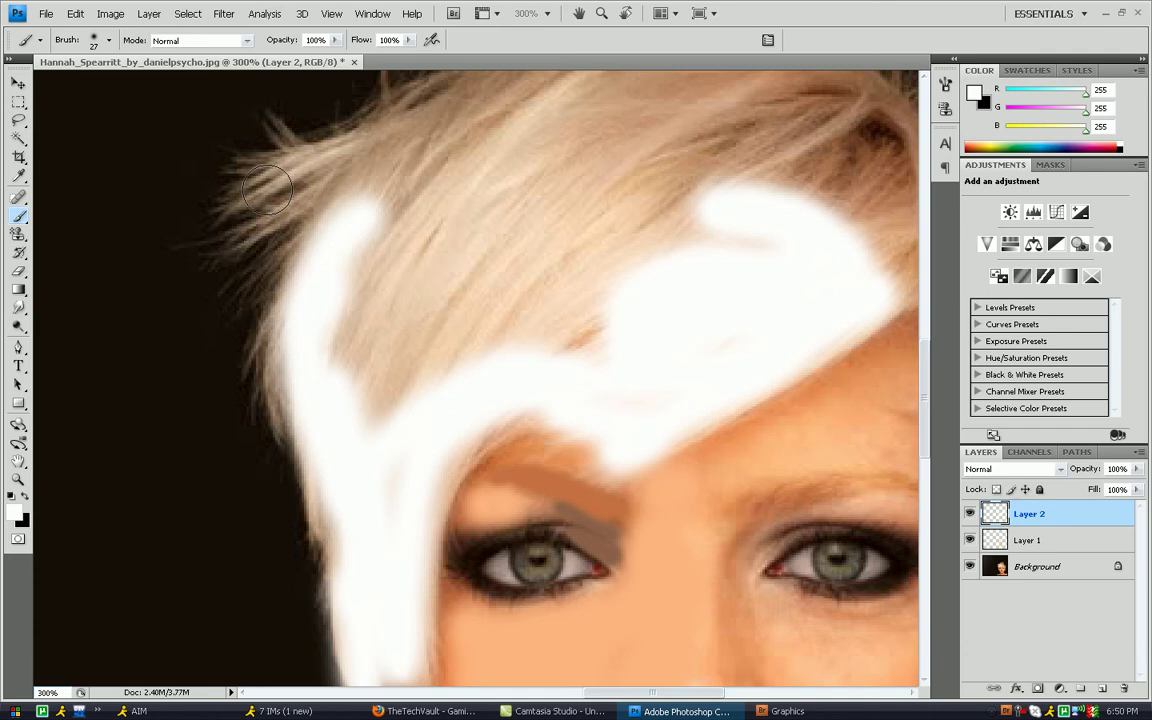
mouse_move(252, 175)
left_mouse_down()
mouse_move(389, 153)
mouse_move(302, 190)
mouse_move(379, 216)
mouse_move(405, 180)
mouse_move(473, 132)
mouse_move(394, 147)
mouse_move(449, 97)
mouse_move(509, 103)
left_mouse_up()
scroll(509, 103, "up", 2)
mouse_move(438, 185)
left_mouse_down()
mouse_move(650, 118)
mouse_move(535, 129)
mouse_move(620, 94)
mouse_move(704, 183)
mouse_move(751, 162)
mouse_move(635, 198)
mouse_move(669, 150)
mouse_move(506, 193)
mouse_move(417, 314)
mouse_move(355, 429)
mouse_move(371, 341)
mouse_move(571, 203)
mouse_move(406, 424)
mouse_move(453, 399)
mouse_move(614, 230)
mouse_move(589, 275)
mouse_move(666, 226)
mouse_move(676, 257)
mouse_move(633, 400)
mouse_move(399, 501)
mouse_move(494, 435)
mouse_move(541, 342)
left_mouse_up()
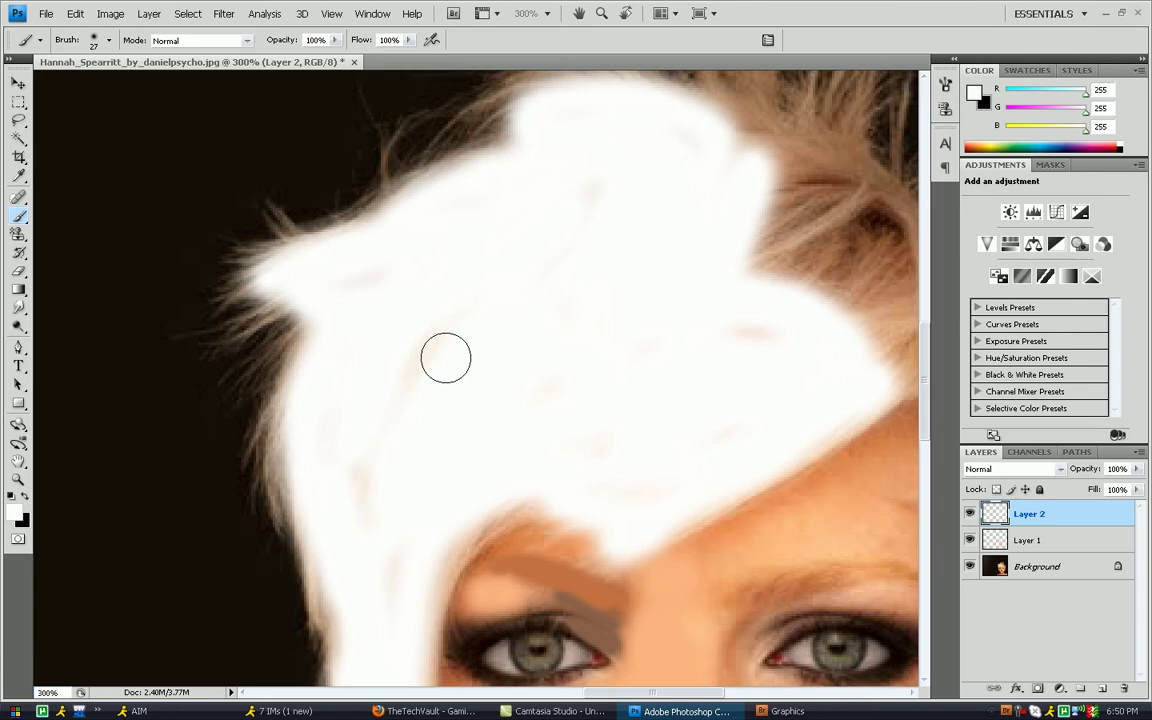
scroll(605, 369, "up", 2)
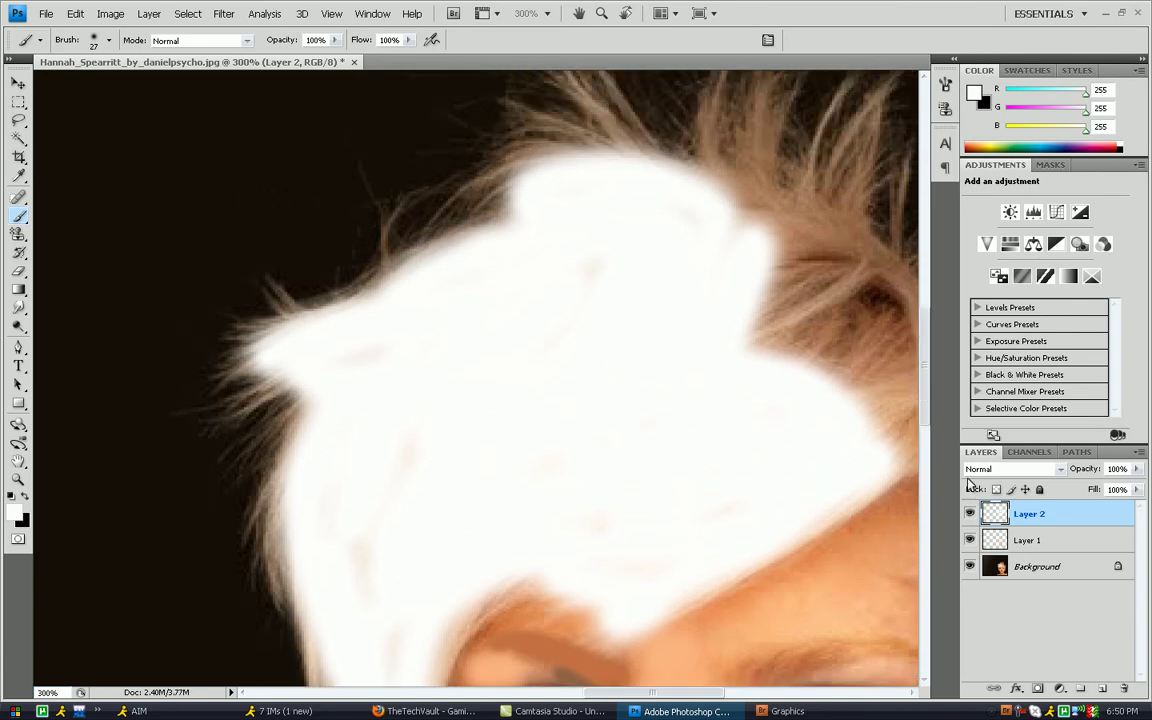
- Set Layer 2's blend mode to Soft Light and toggle its visibility to compare the hair
left_click(1060, 469)
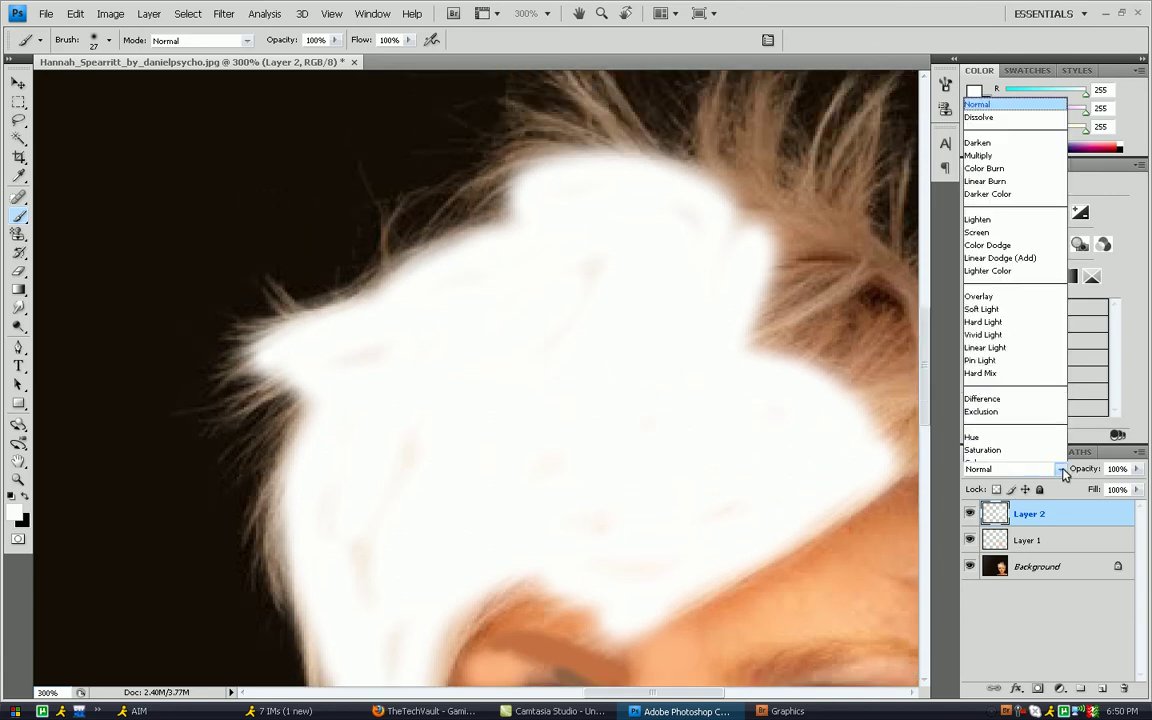
left_click(1015, 288)
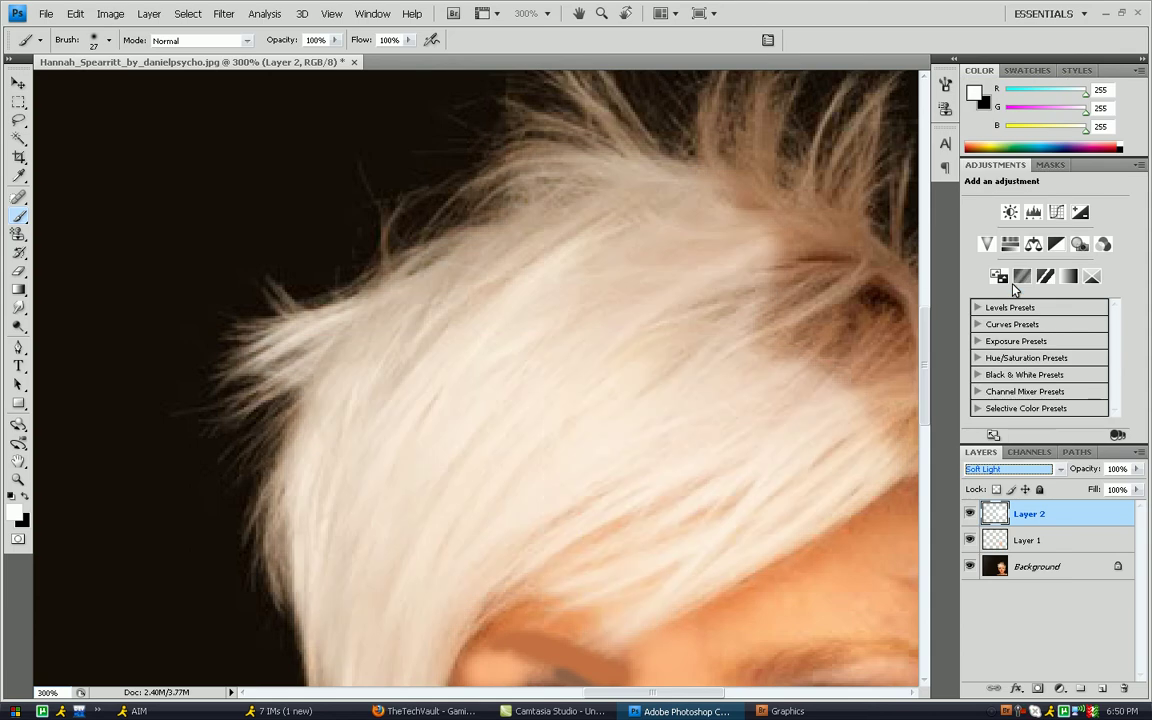
key("Down")
key("Down")
key("Down")
key("Down")
key("Down")
key("Up")
mouse_move(925, 361)
left_mouse_down()
mouse_move(925, 413)
mouse_move(927, 376)
left_mouse_up()
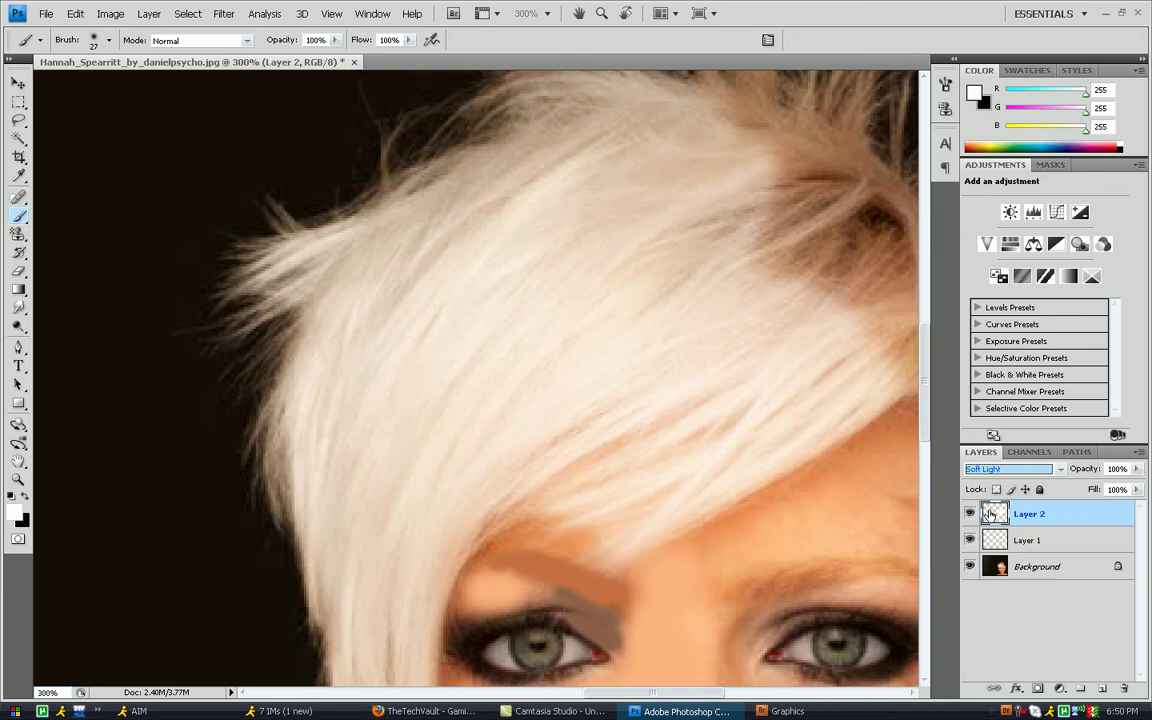
left_click(970, 513)
left_click(970, 513)
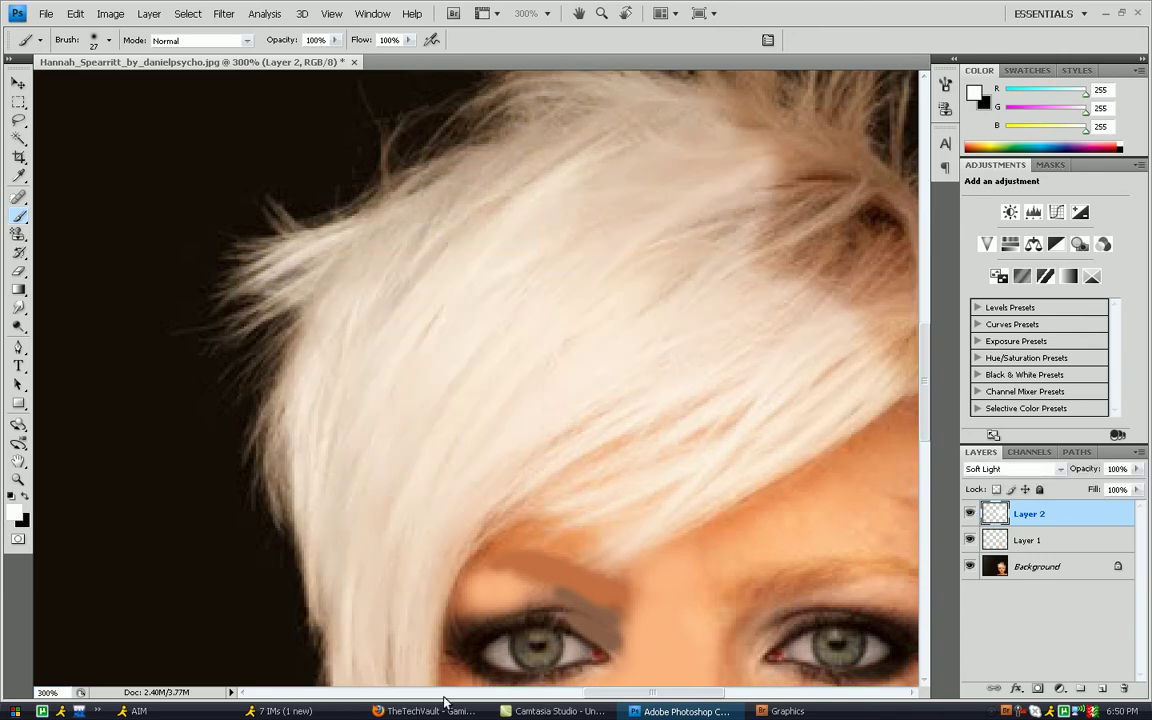
- Lower Layer 2's opacity to 43%
left_click_drag(672, 697, 707, 699)
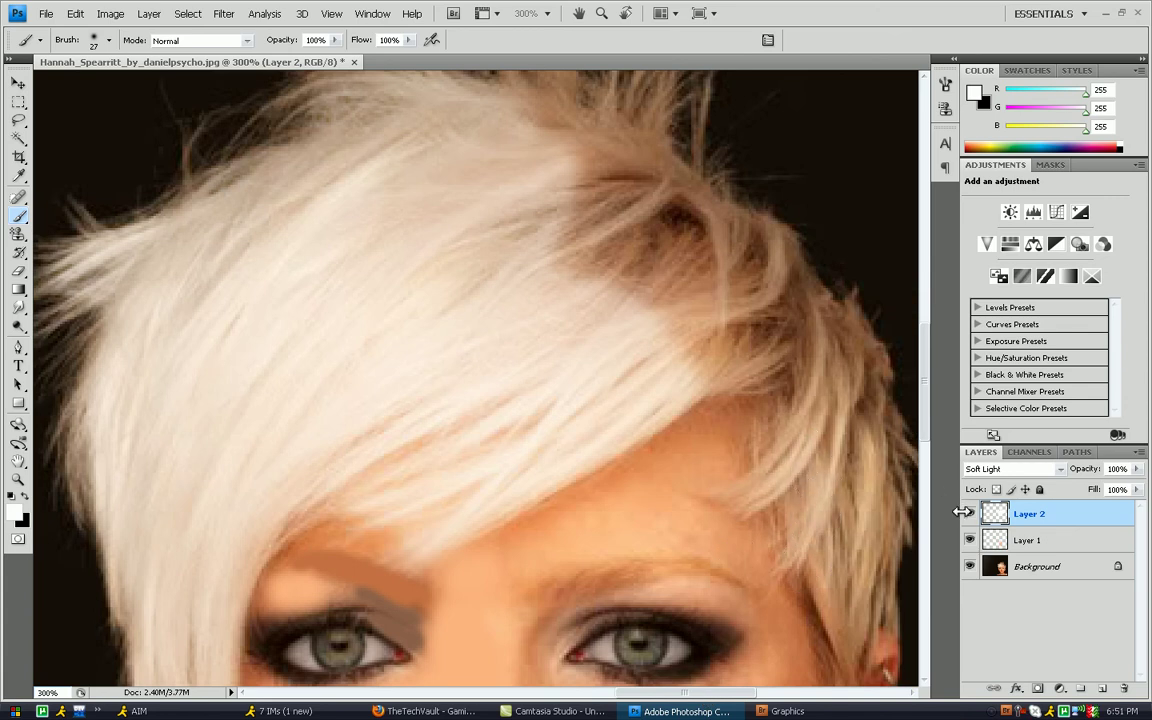
left_click(1137, 470)
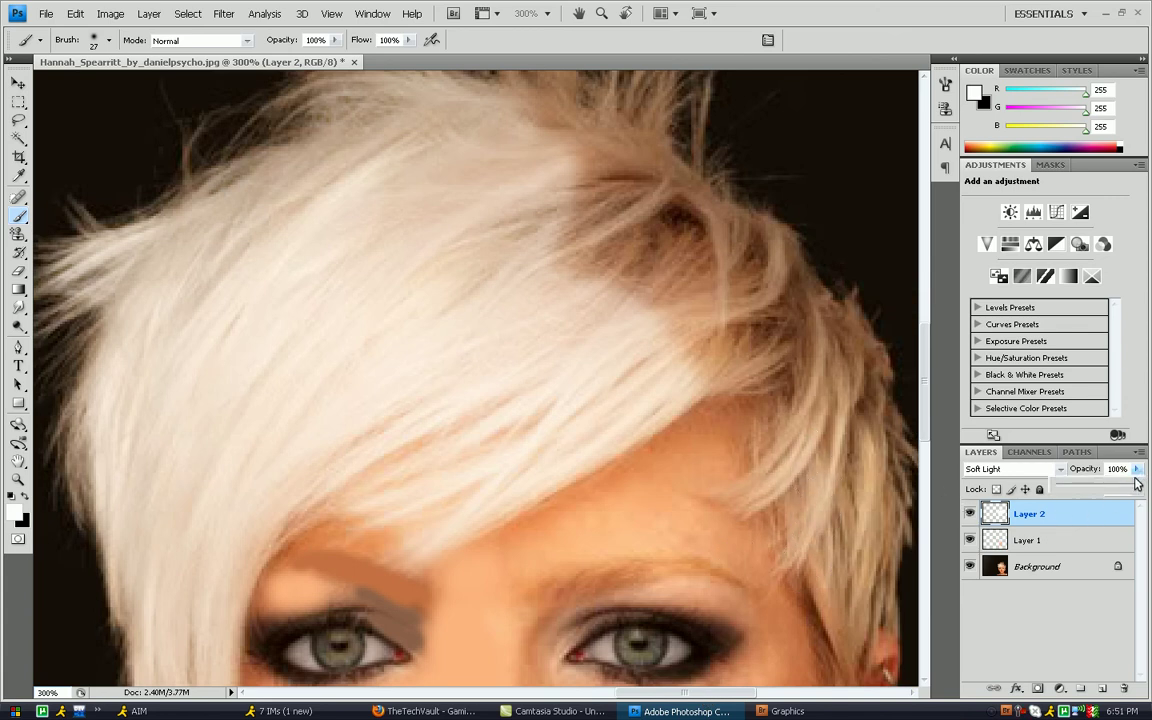
left_click_drag(1137, 488, 1093, 488)
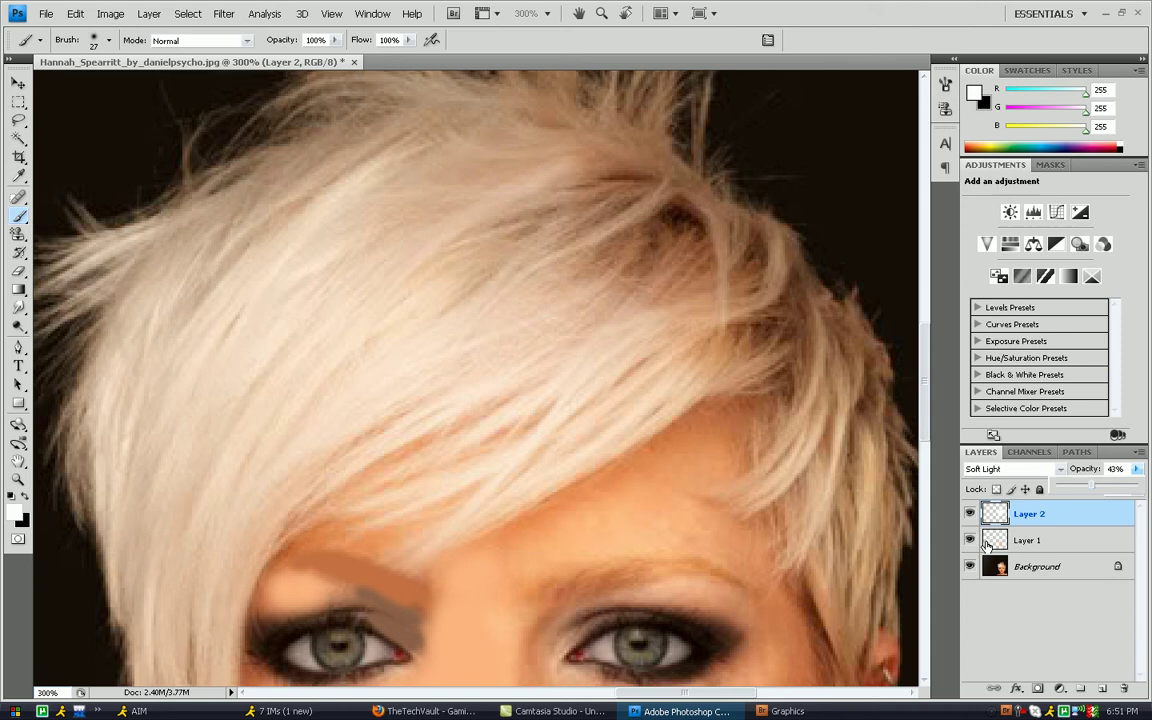
scroll(714, 700, "left", 5)
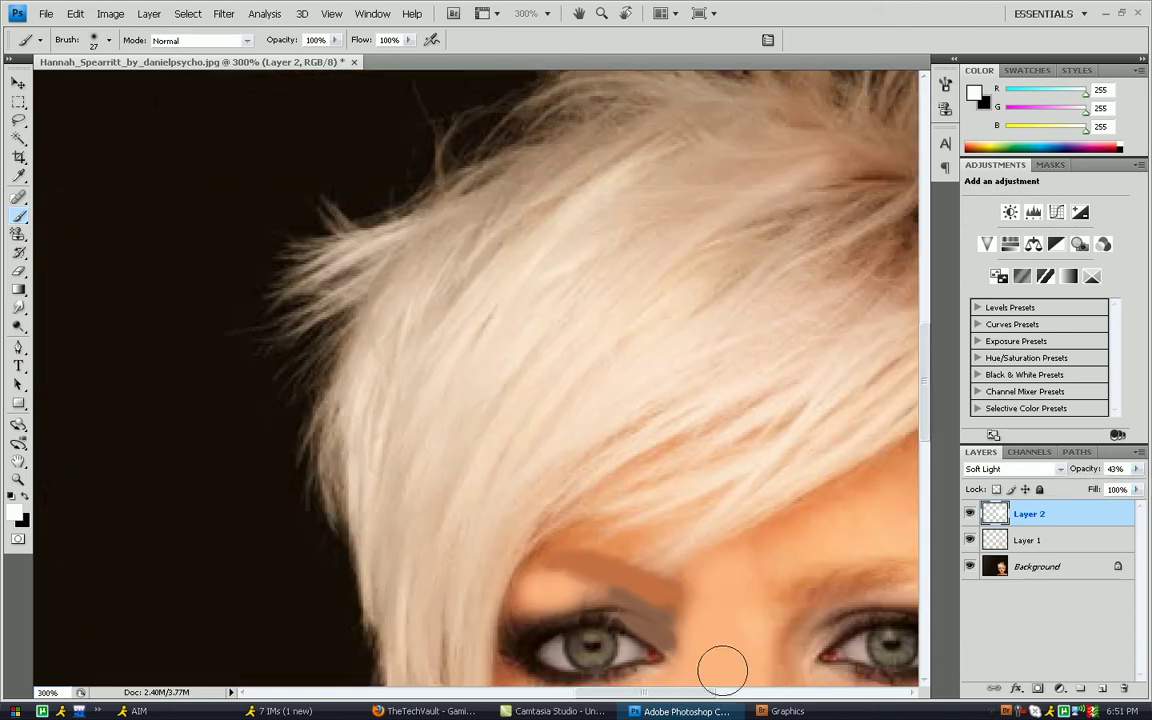
left_click_drag(923, 335, 924, 422)
- Fade Layer 1 to 58% opacity
left_click(1014, 533)
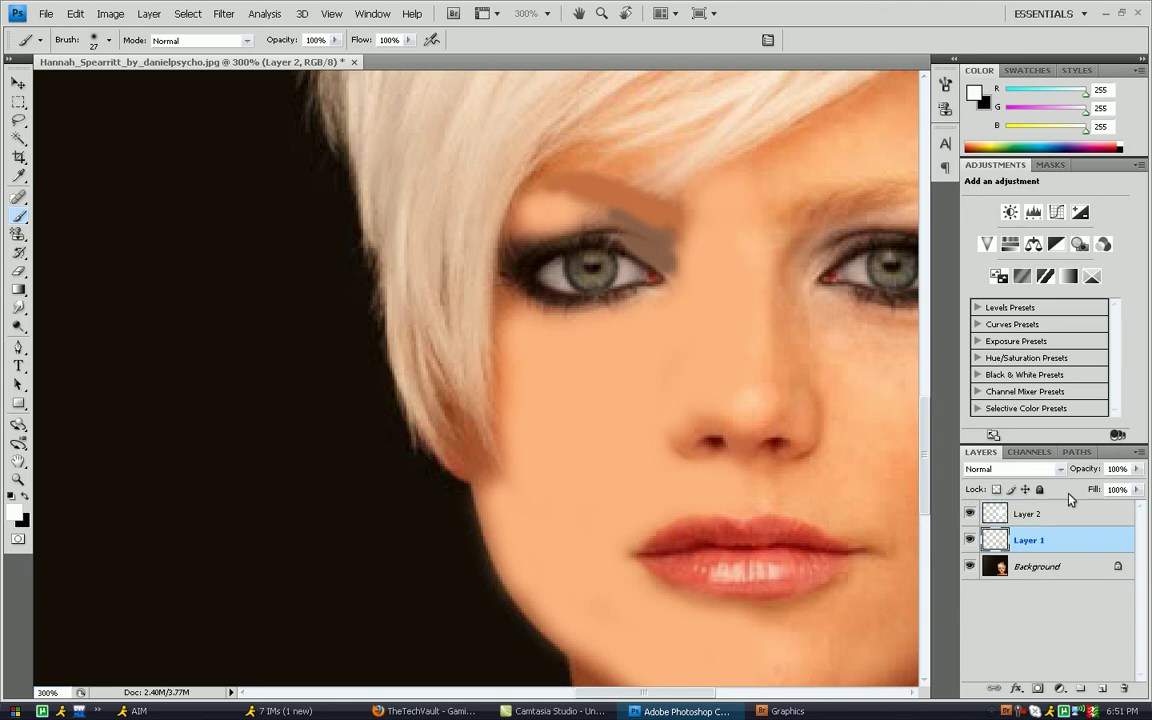
left_click(1137, 469)
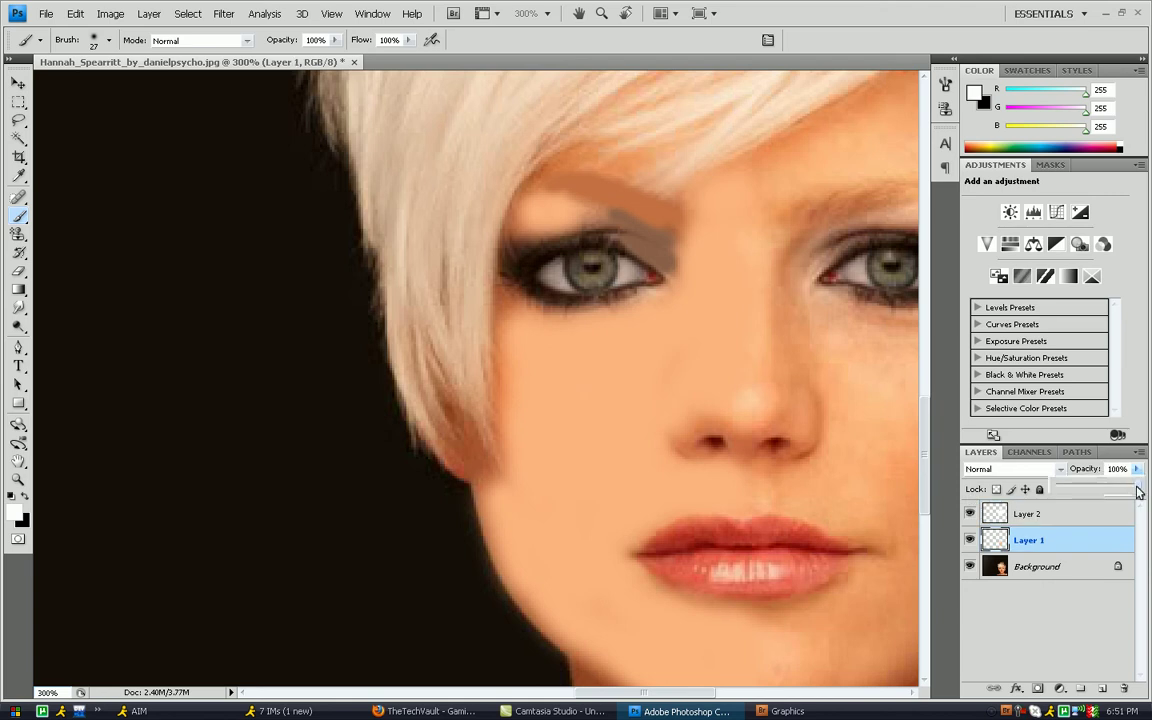
left_click_drag(1137, 490, 1104, 490)
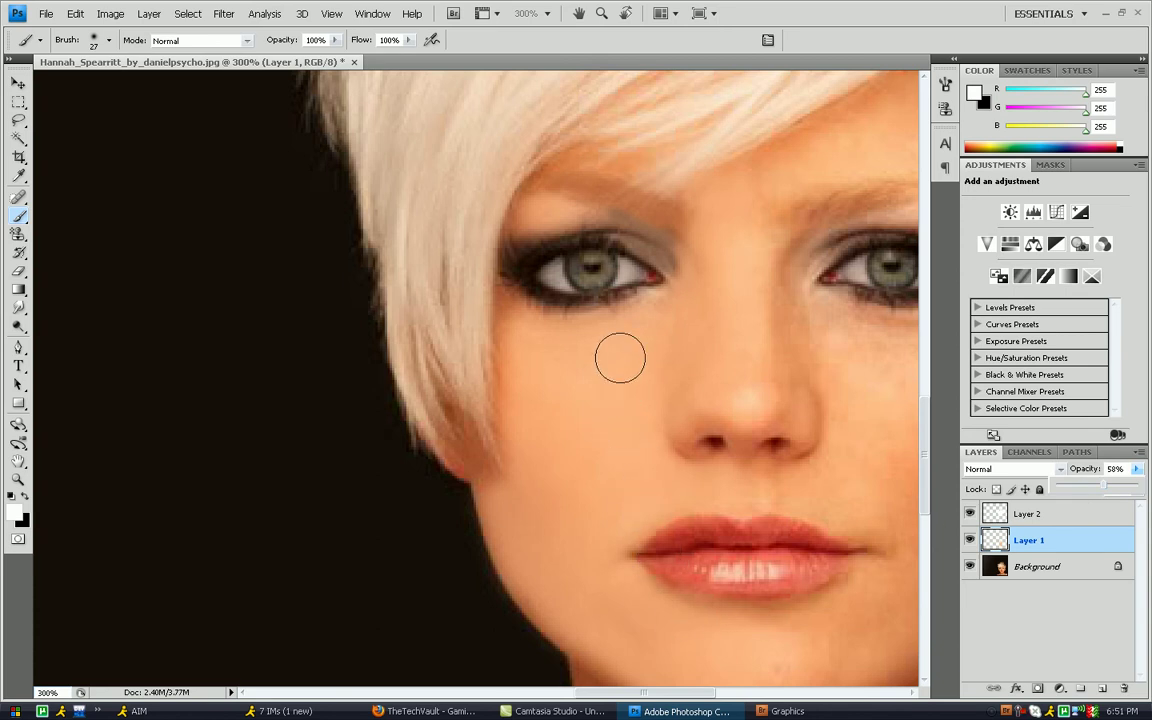
- Erase the brow cover-up above the left eye with a soft 17 px eraser
left_click(19, 273)
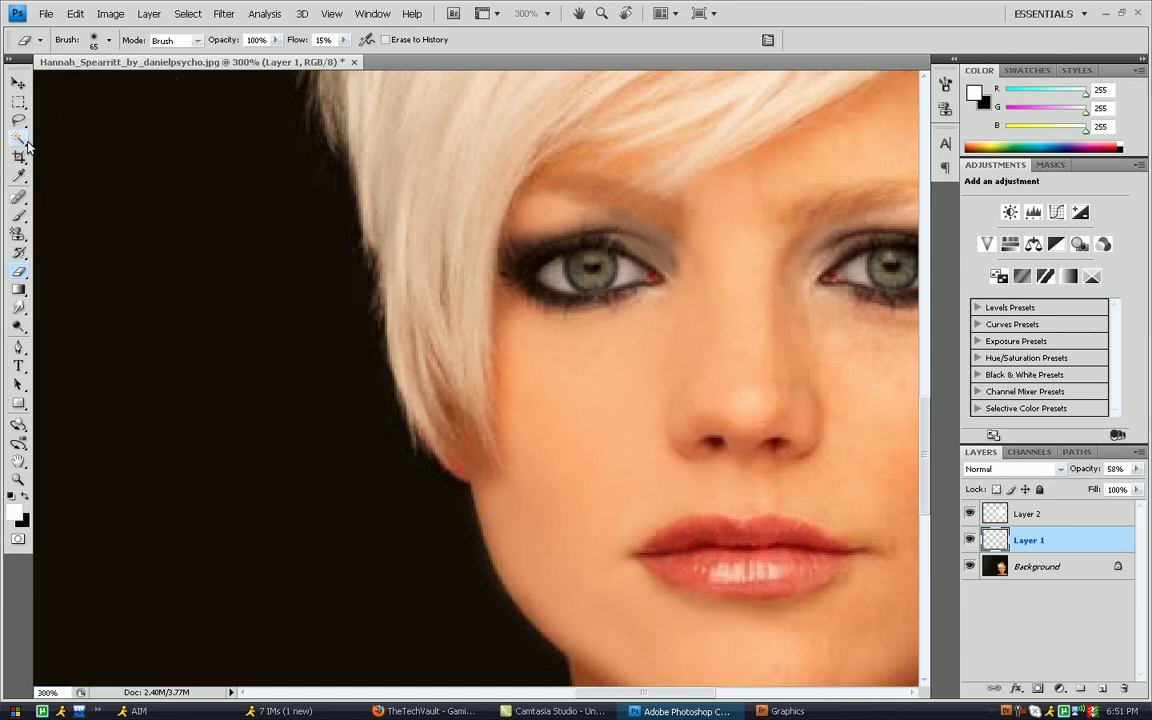
left_click(108, 40)
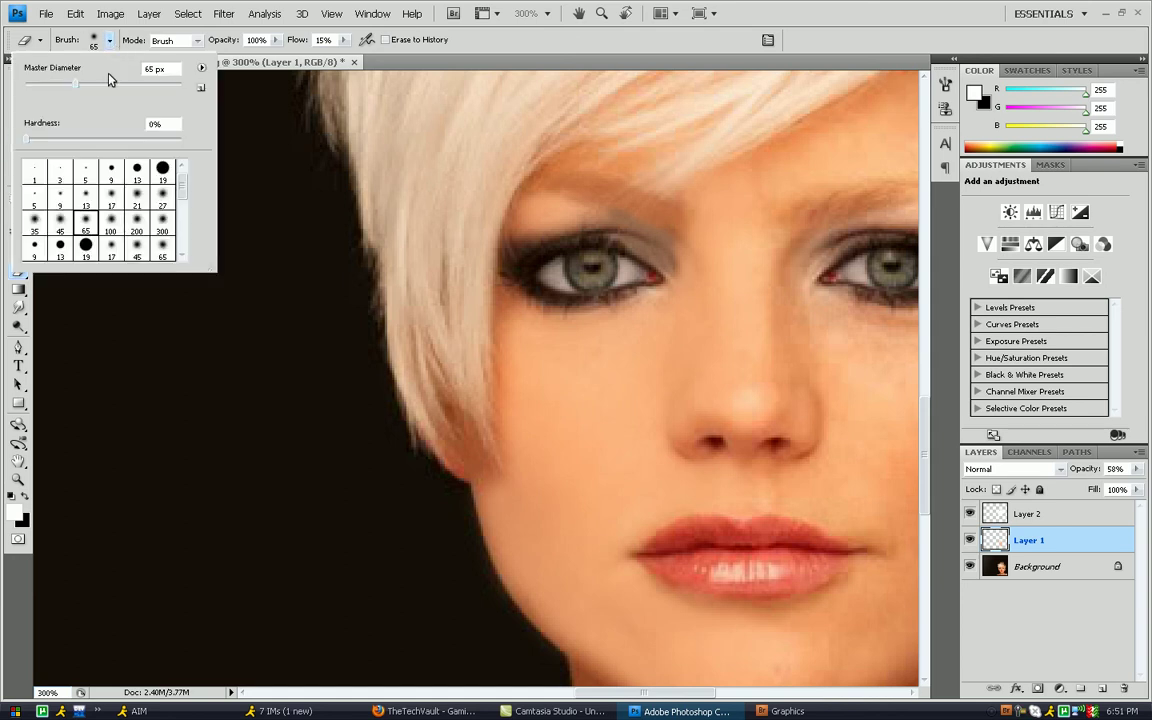
left_click(112, 195)
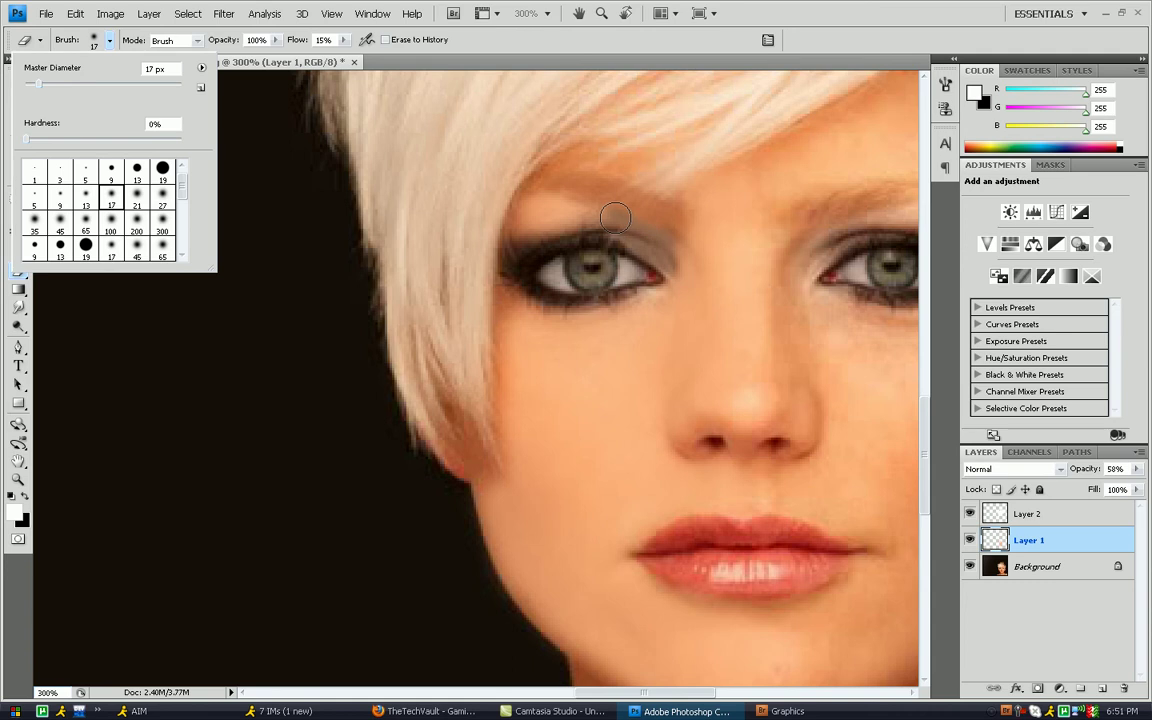
key("Return")
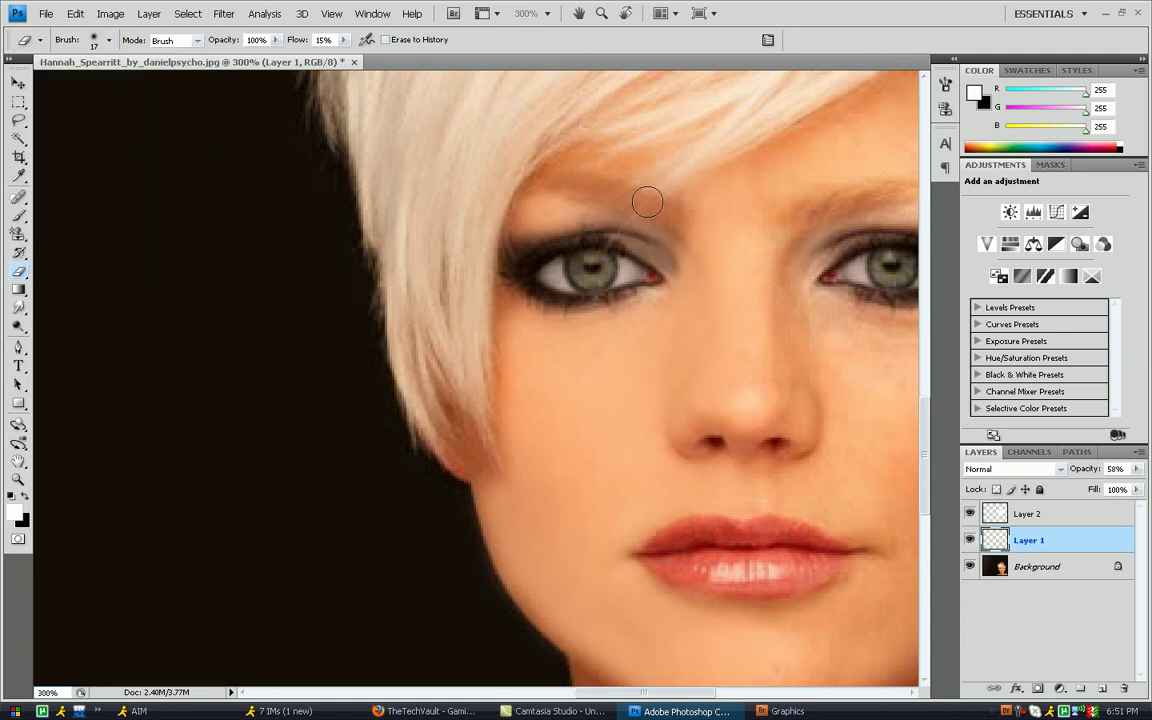
mouse_move(637, 191)
left_mouse_down()
mouse_move(586, 196)
mouse_move(625, 234)
mouse_move(691, 250)
mouse_move(628, 216)
left_mouse_up()
- View the whole photo at 100% zoom
type("100")
key("Return")
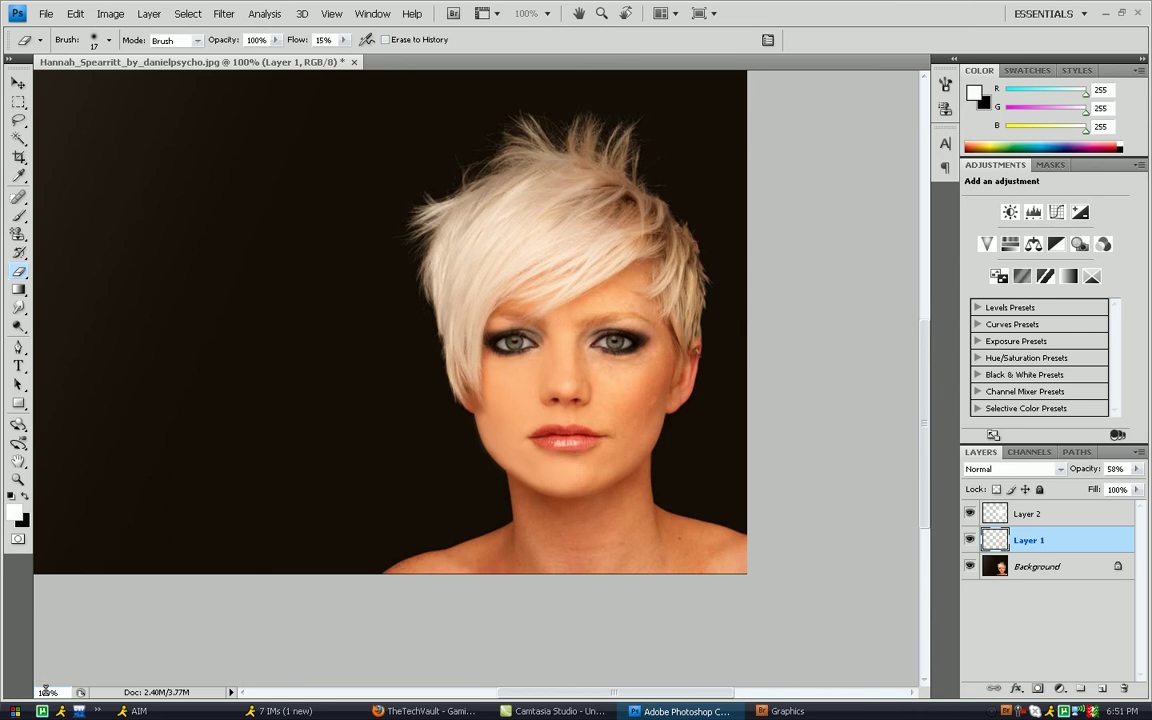
left_click(94, 644)
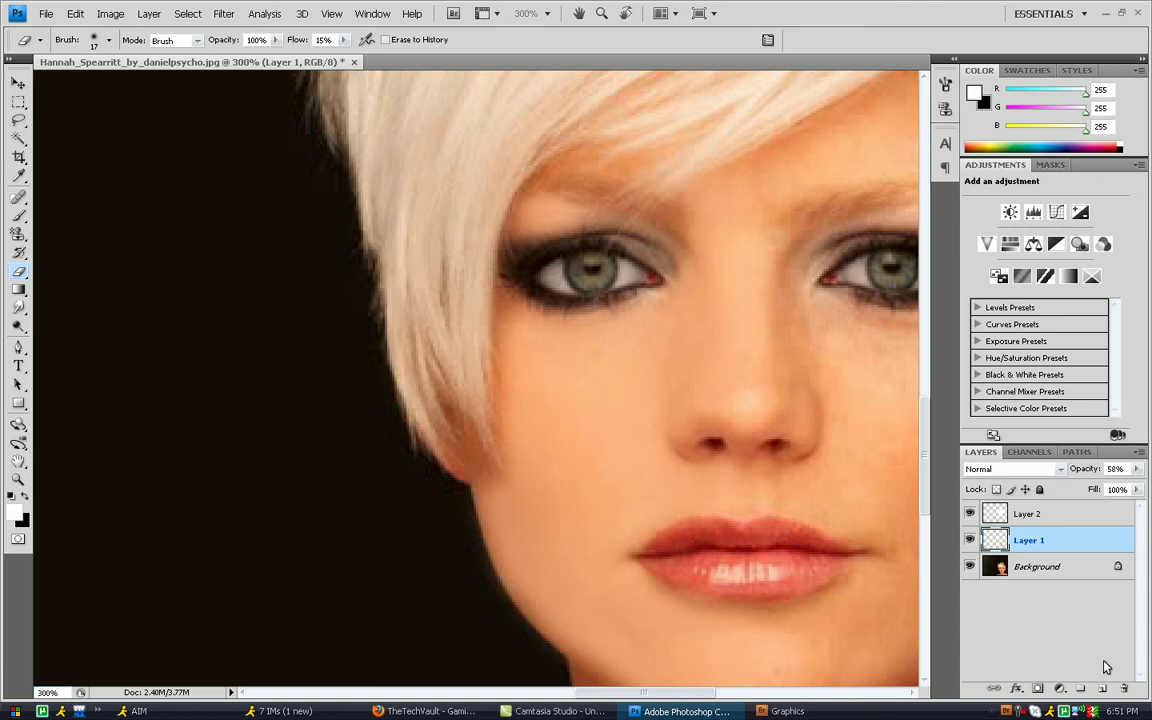
- Add Layer 3 and paint the lips in bright red f62907
left_click(1100, 691)
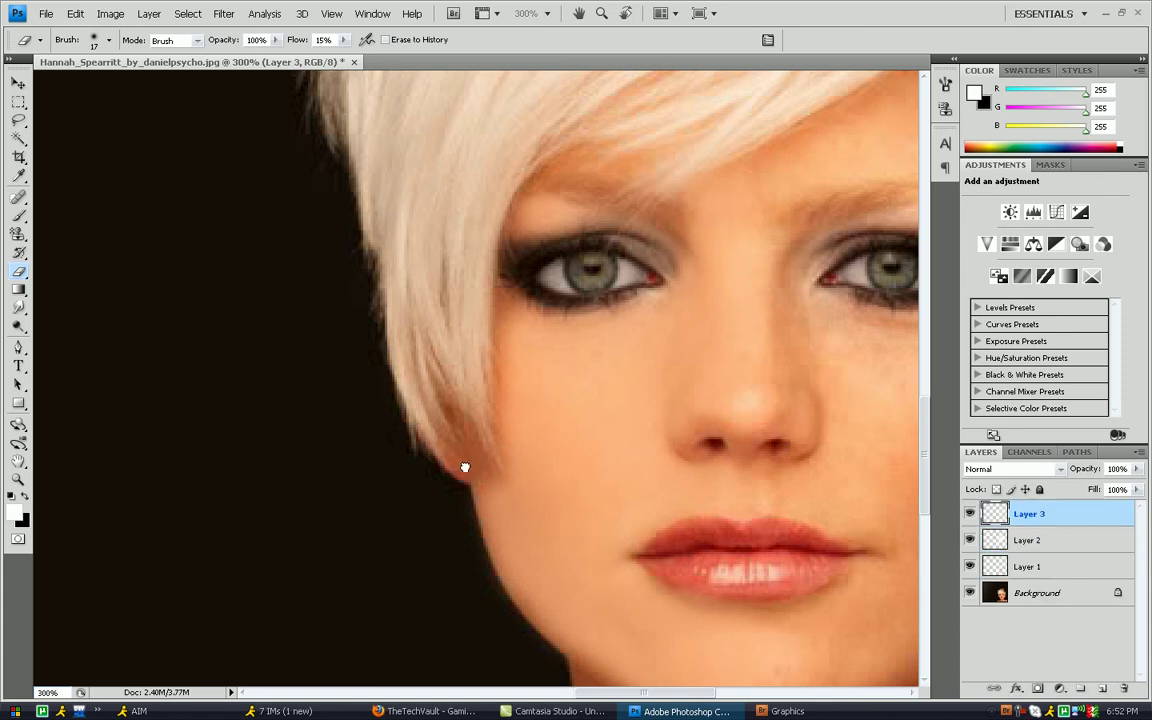
left_click(18, 215)
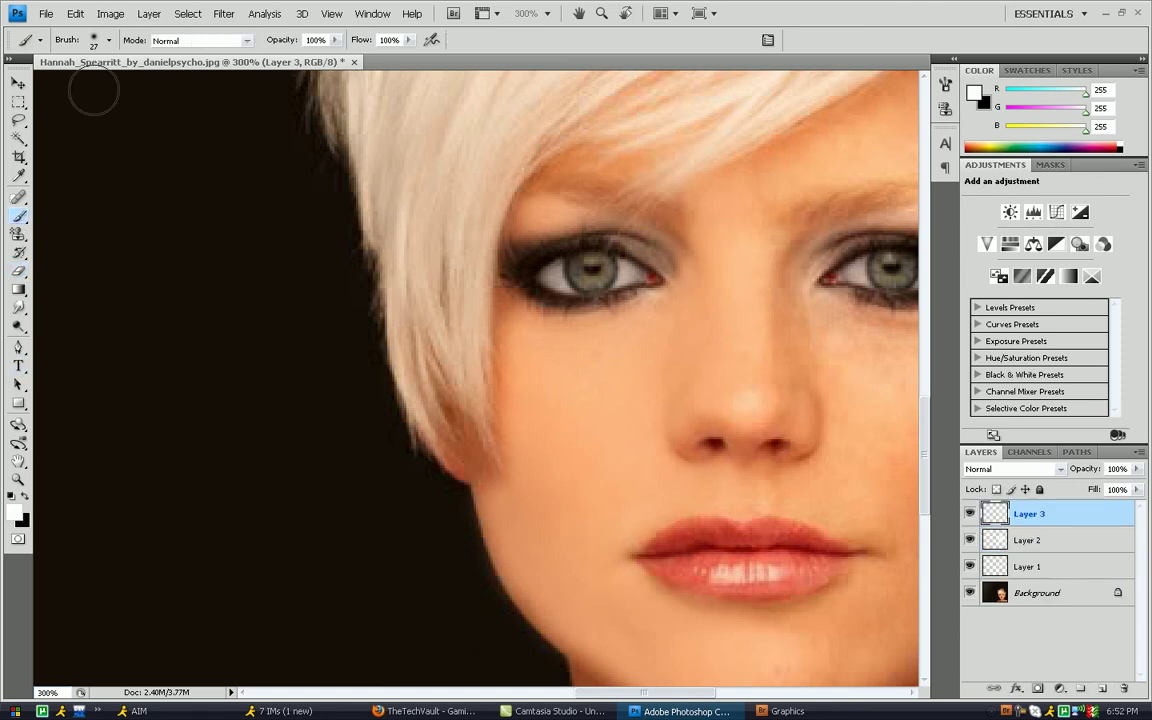
left_click(14, 511)
left_click(838, 497)
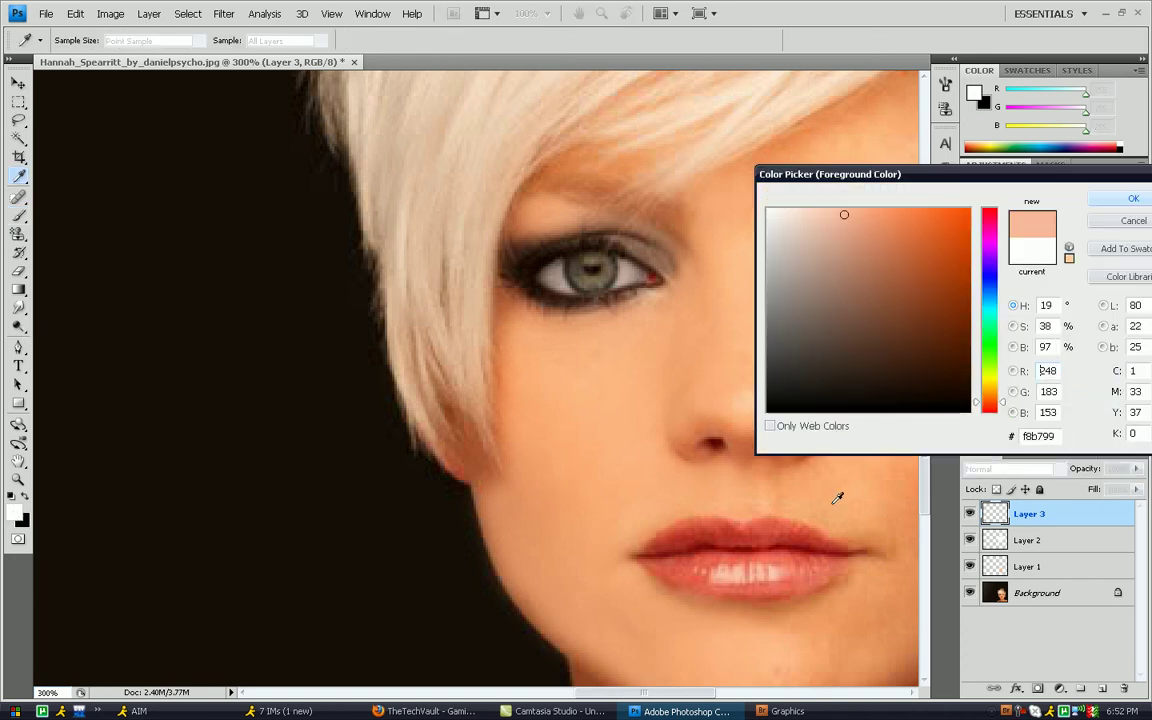
left_click(723, 557)
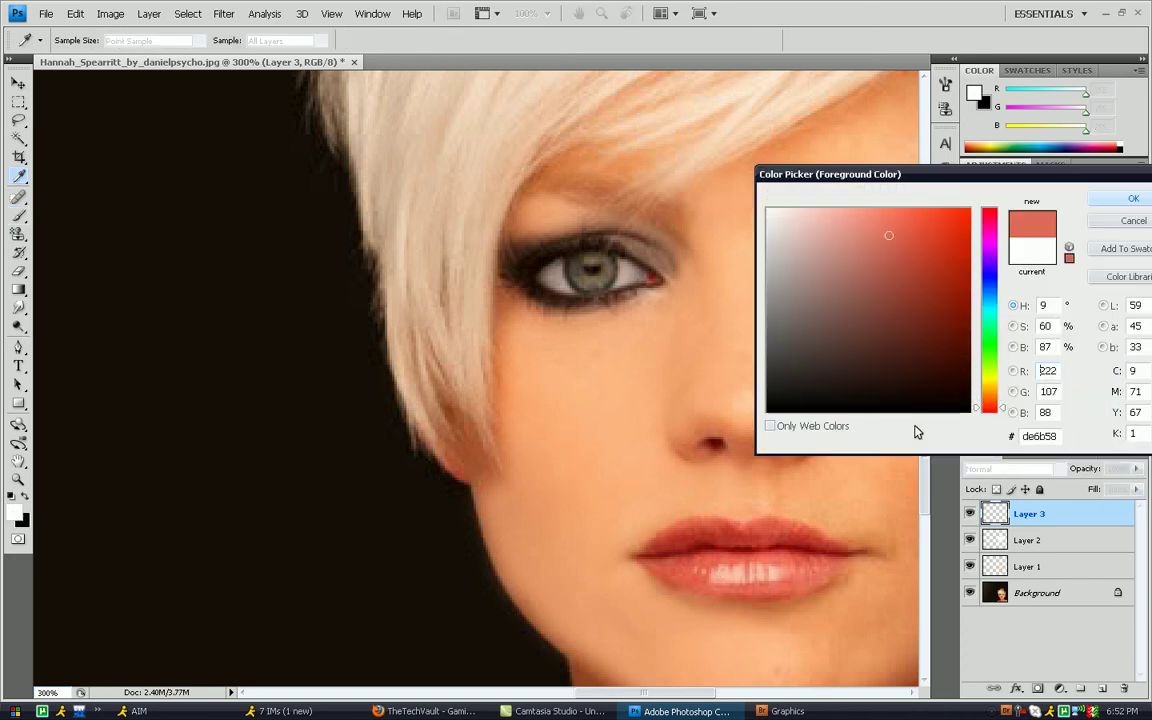
left_click_drag(940, 261, 964, 218)
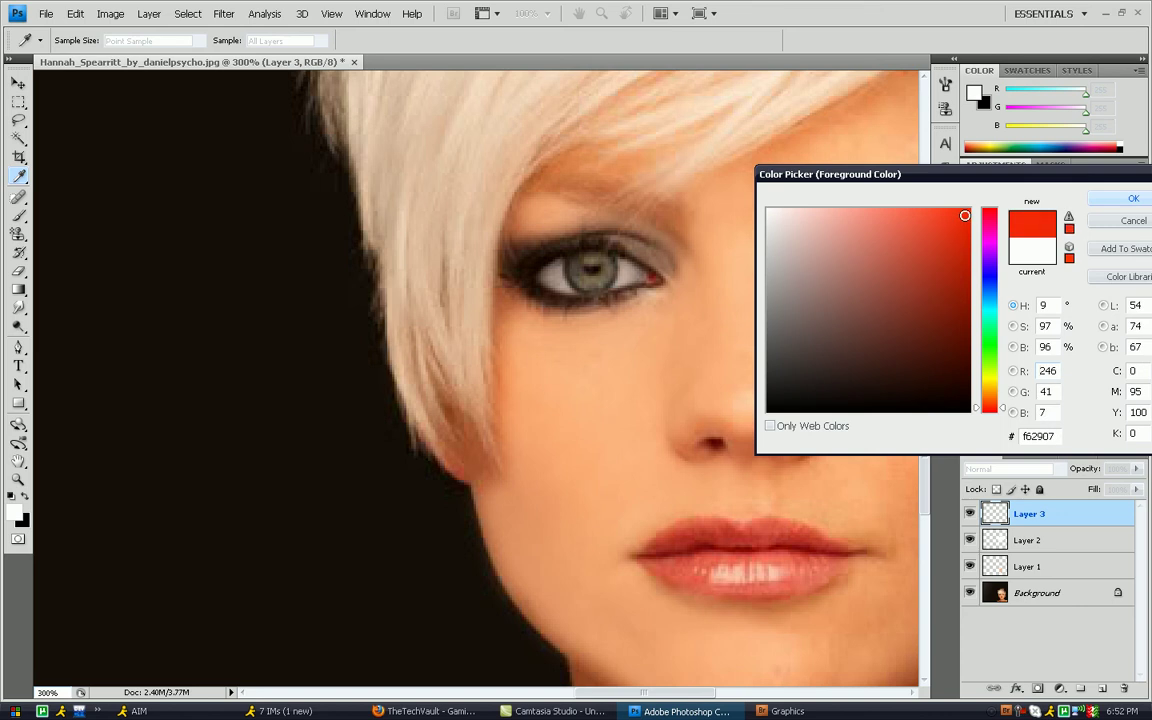
left_click(1128, 198)
key("b")
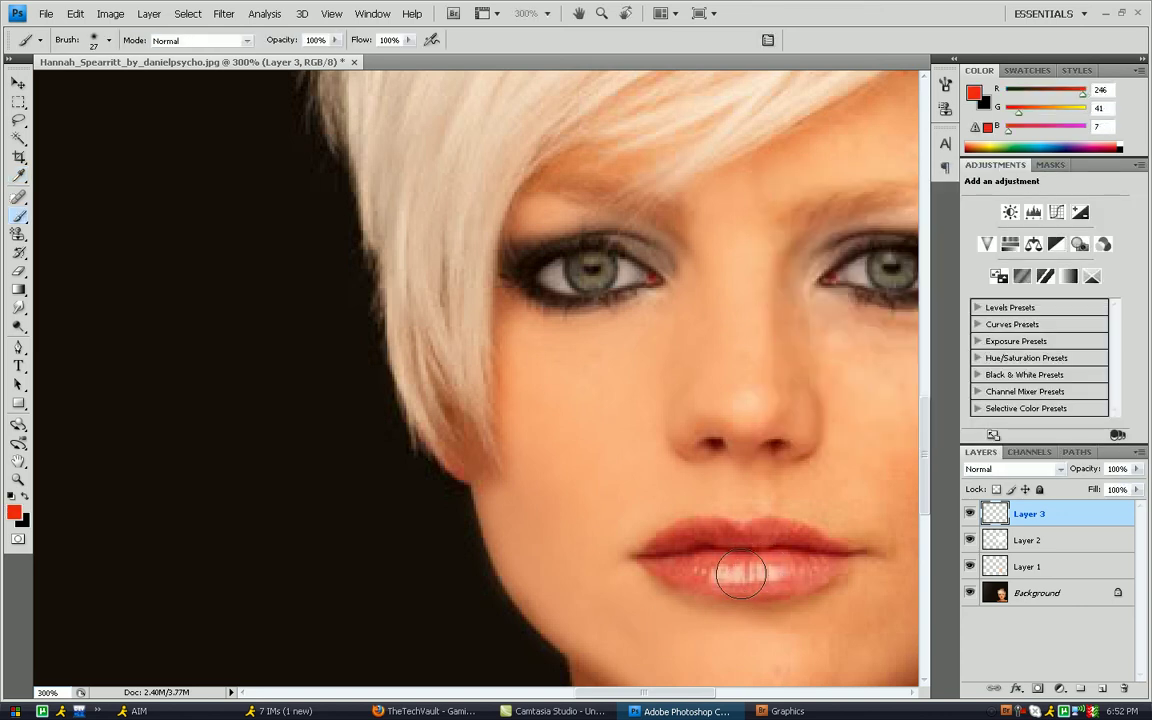
mouse_move(650, 567)
left_mouse_down()
mouse_move(693, 570)
mouse_move(640, 565)
mouse_move(650, 545)
mouse_move(700, 530)
mouse_move(766, 567)
left_mouse_up()
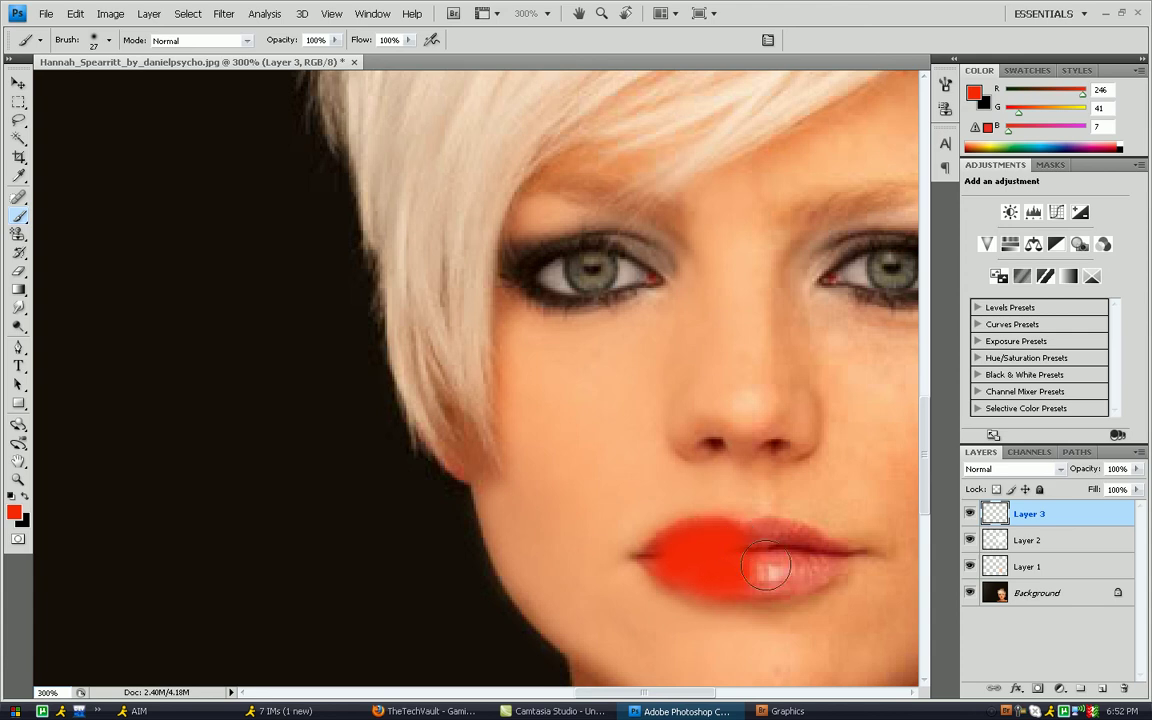
- Keep the lip layer at full opacity and blend it in Soft Light
left_click(1136, 470)
left_click_drag(1136, 487, 1103, 487)
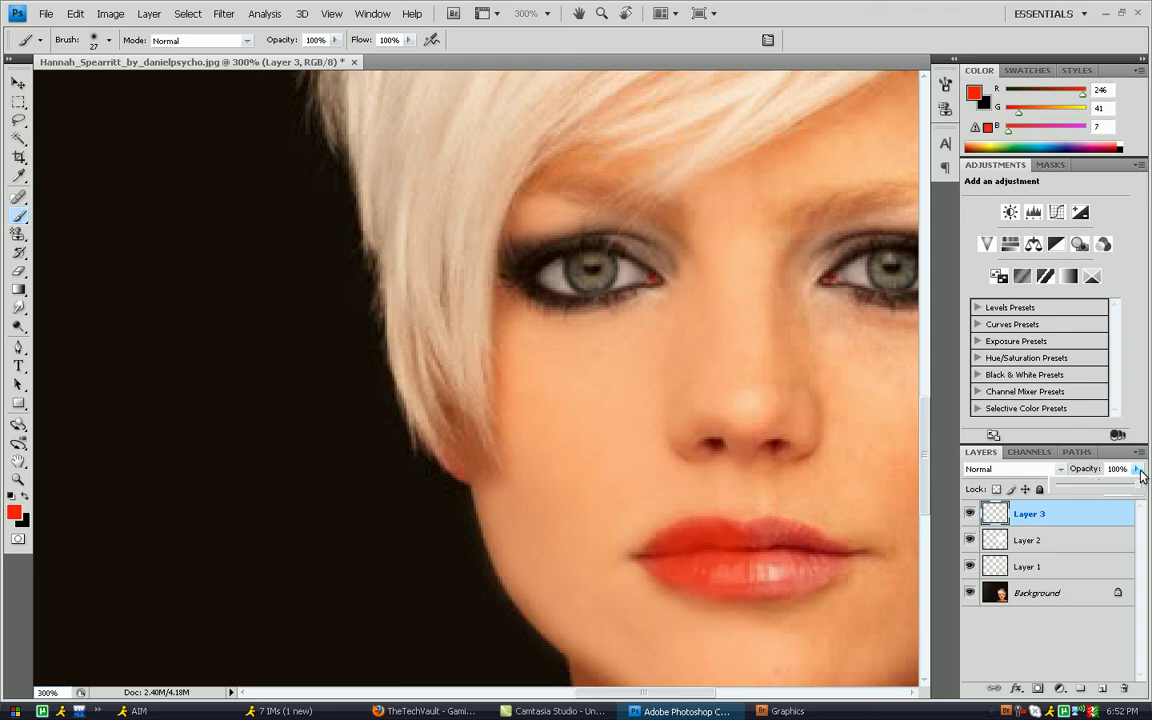
left_click_drag(1103, 486, 1140, 487)
left_click(1050, 470)
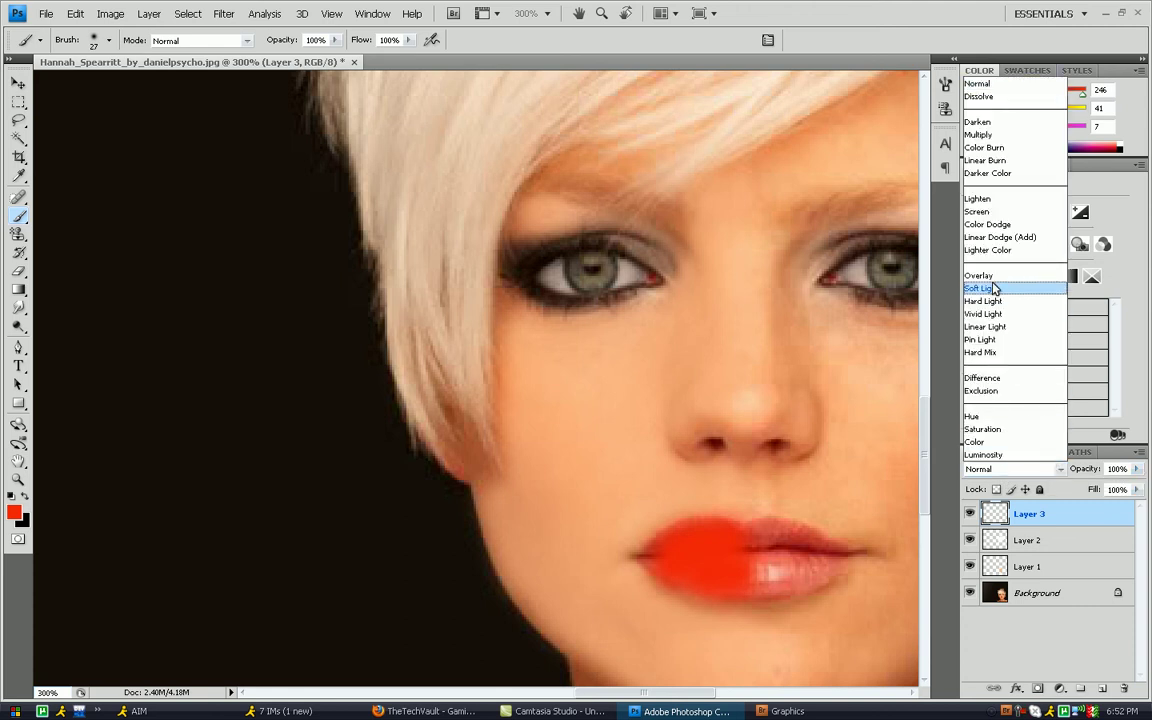
left_click(993, 291)
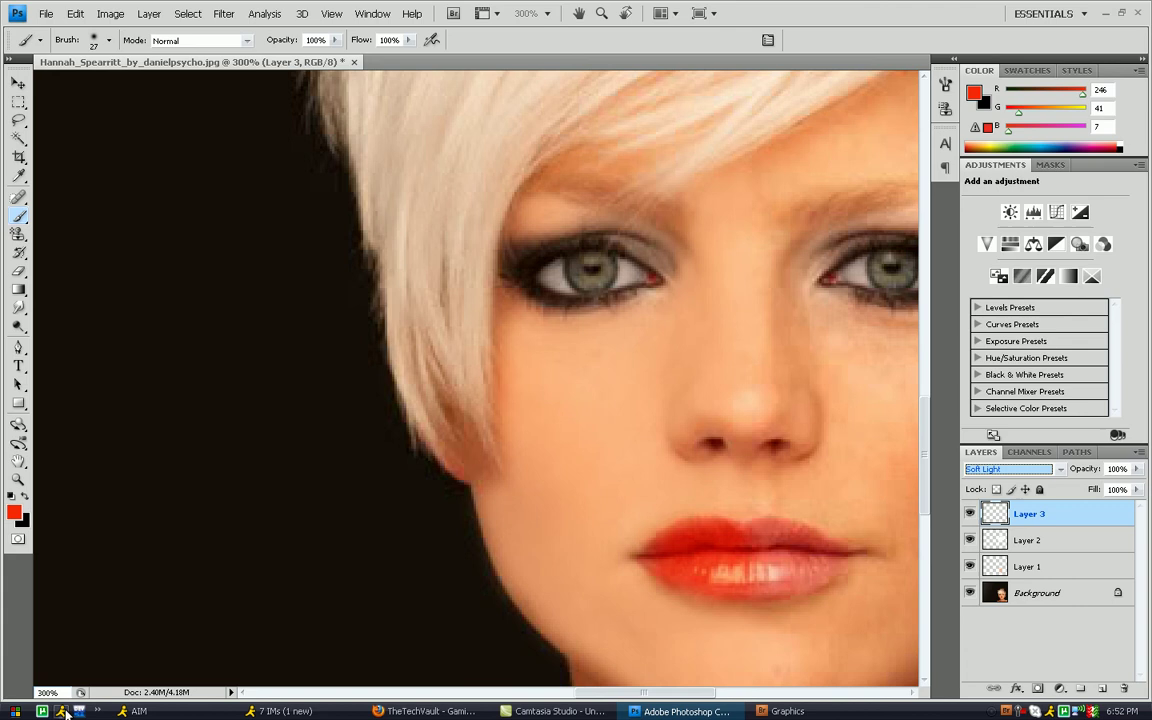
key("Up")
key("Down")
left_click_drag(925, 457, 925, 443)
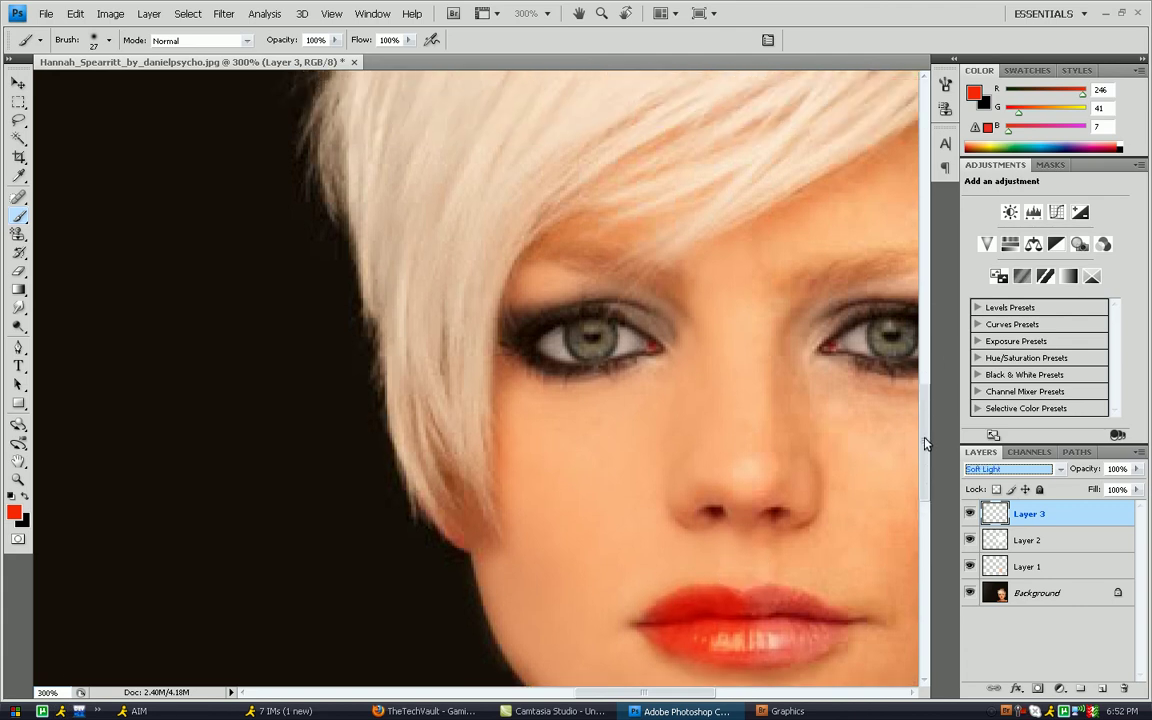
- Add Layer 4 and set the foreground colour to green 03ab03
left_click(1100, 690)
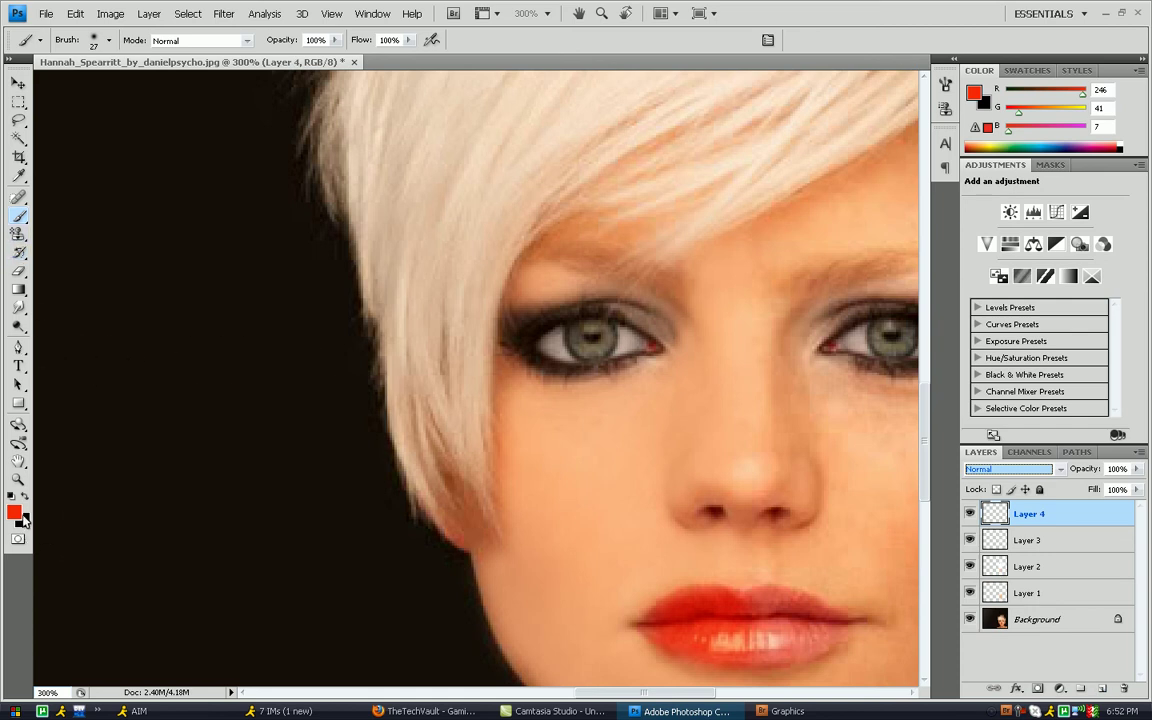
left_click(15, 513)
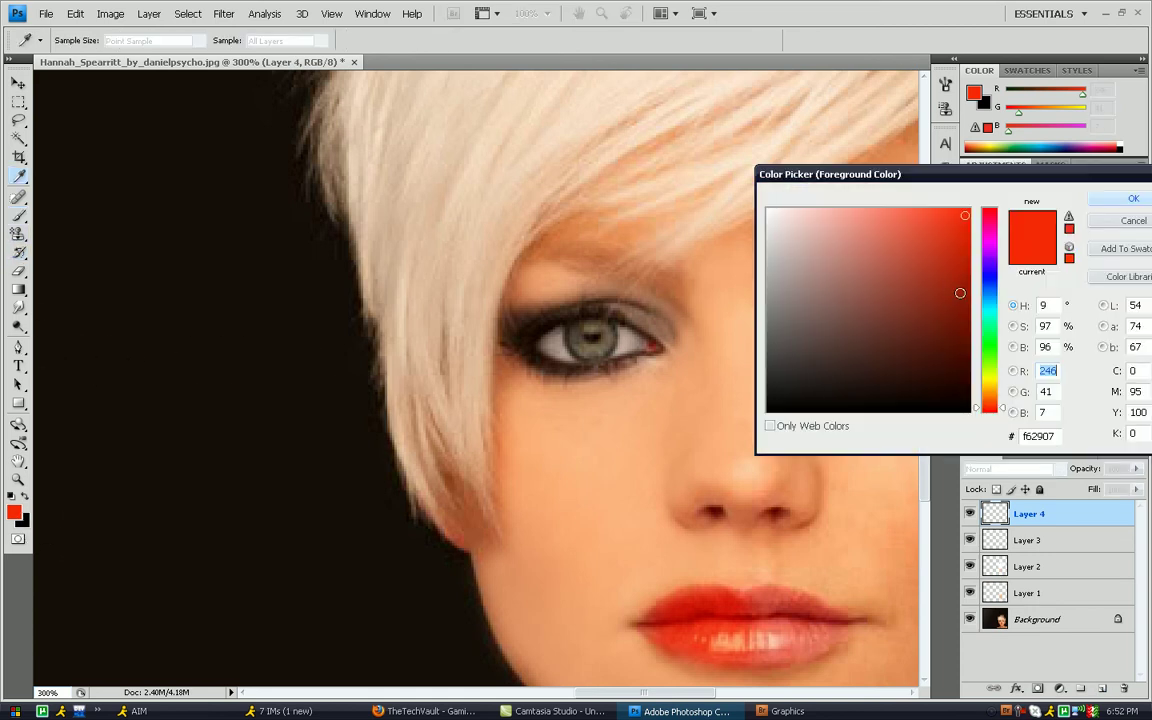
left_click(990, 346)
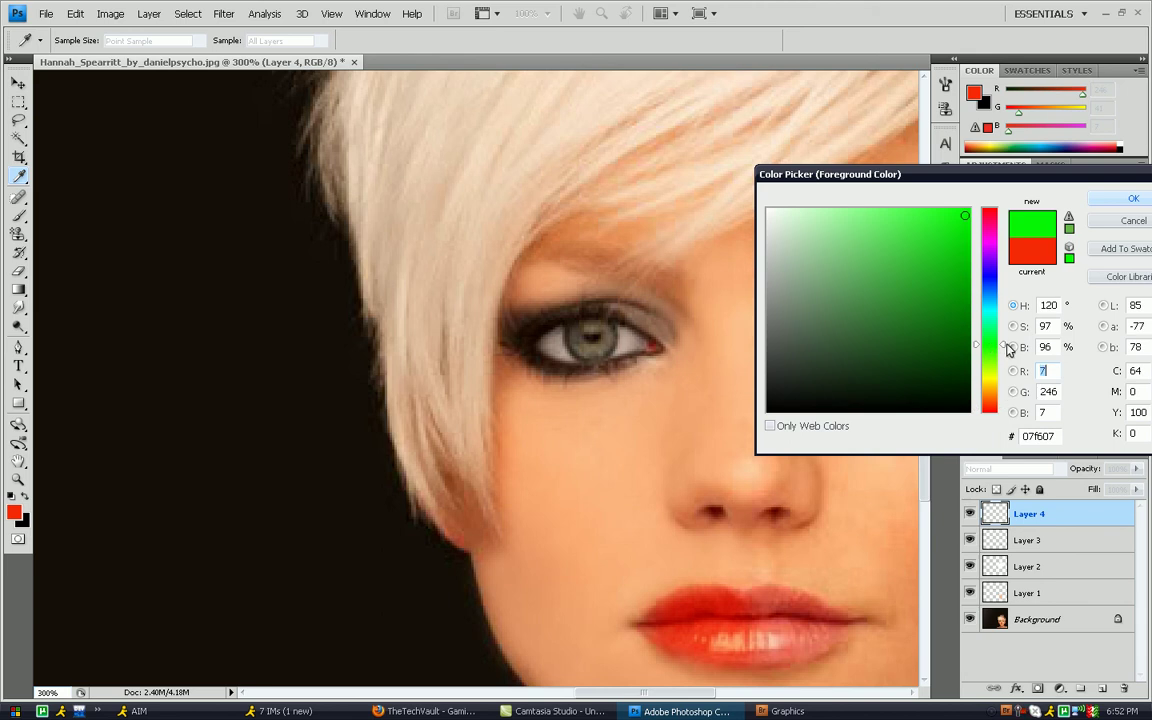
left_click_drag(965, 250, 962, 246)
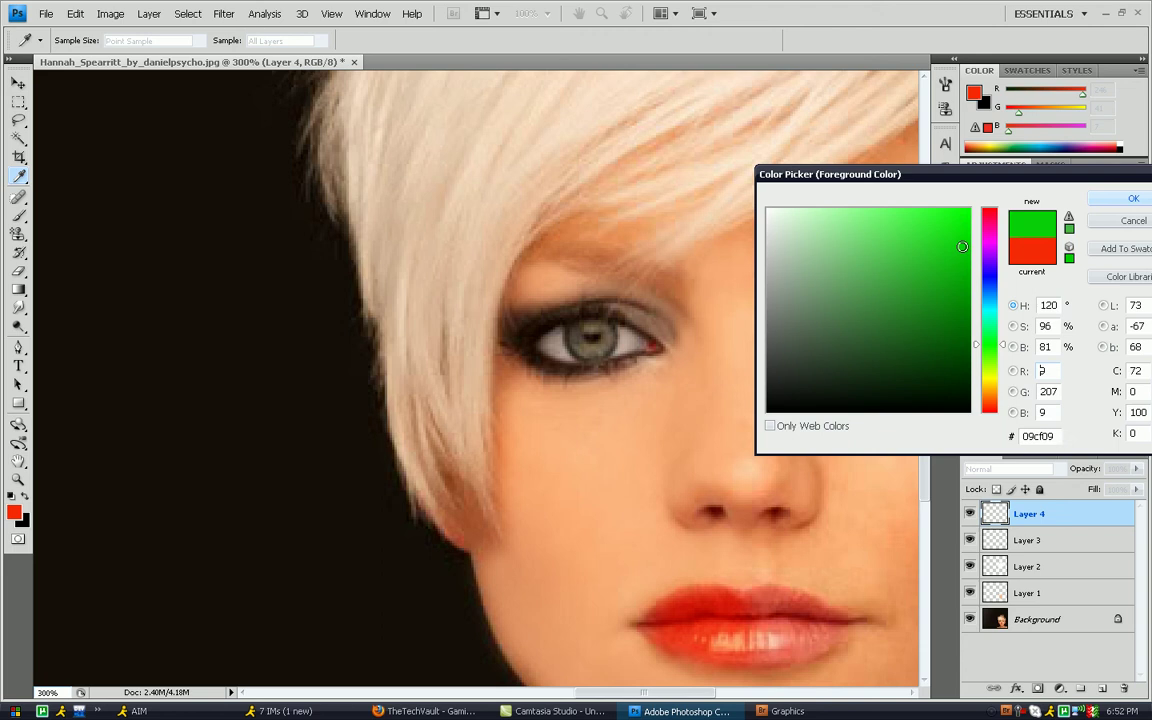
left_click(967, 275)
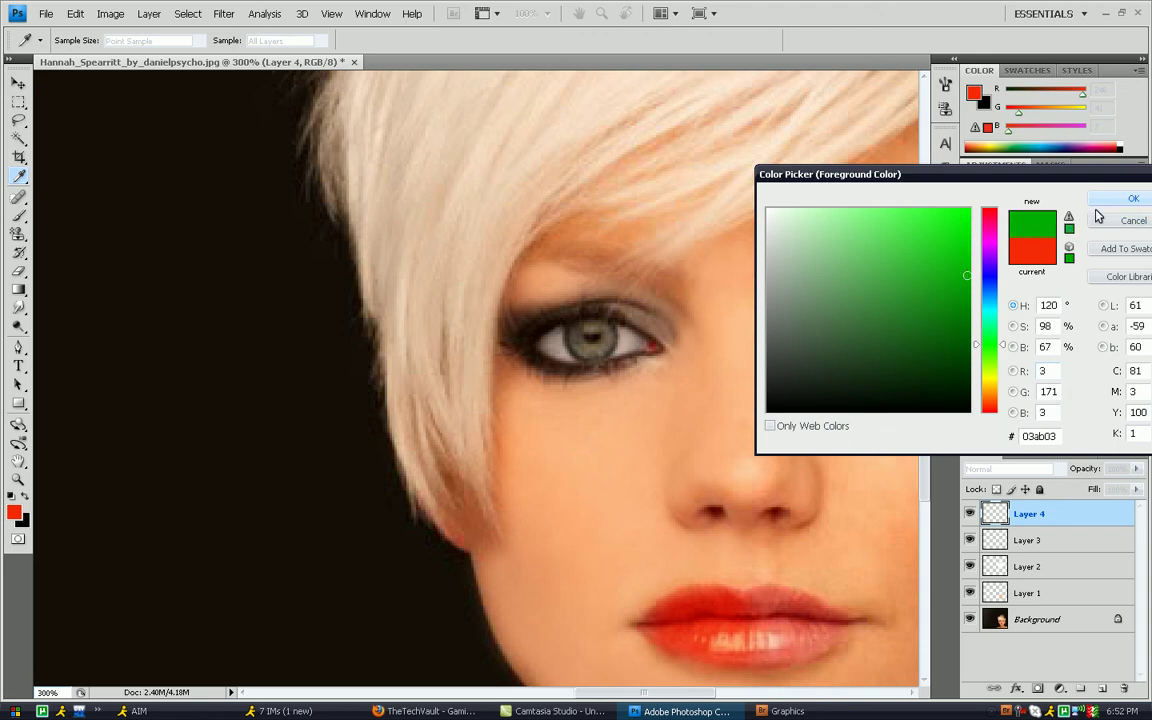
left_click(1133, 199)
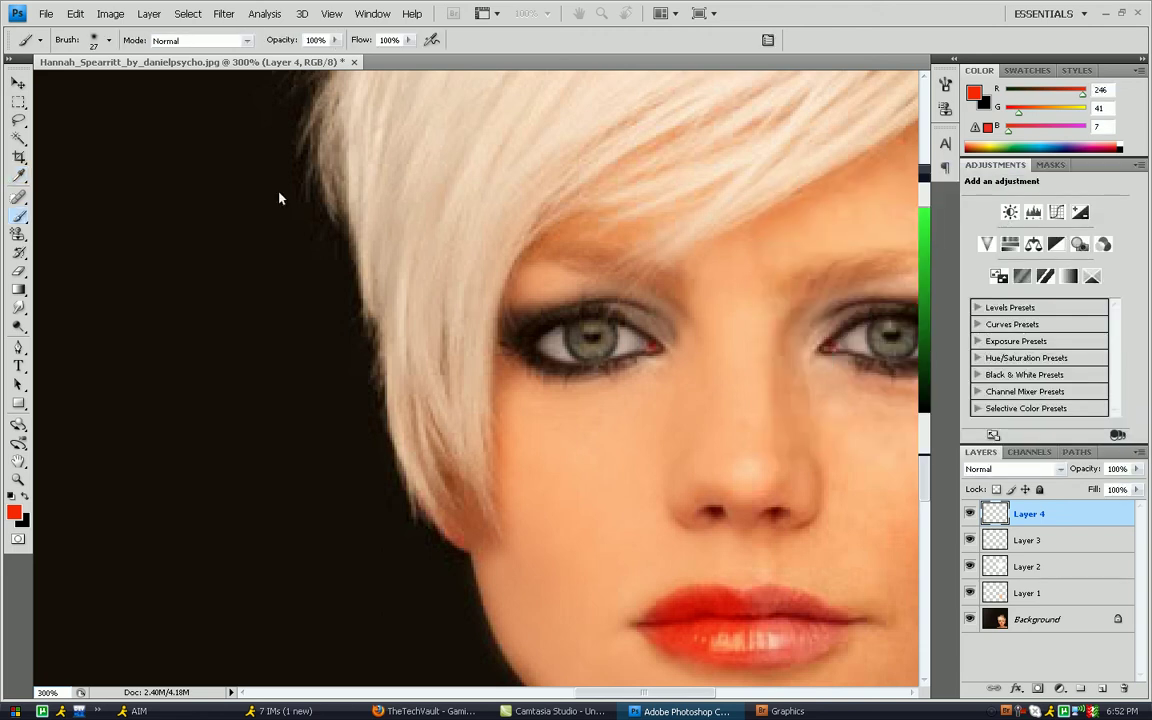
- Paint the left iris with a 21 px soft brush and blend it in Soft Light
left_click(109, 41)
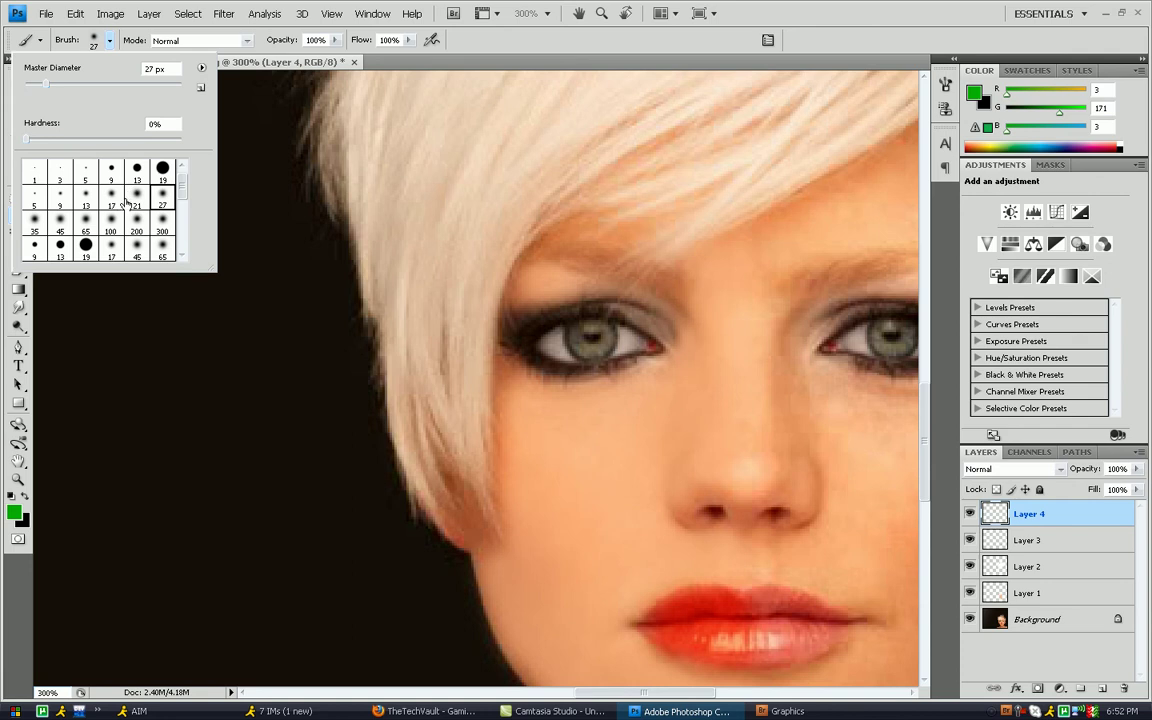
left_click(133, 195)
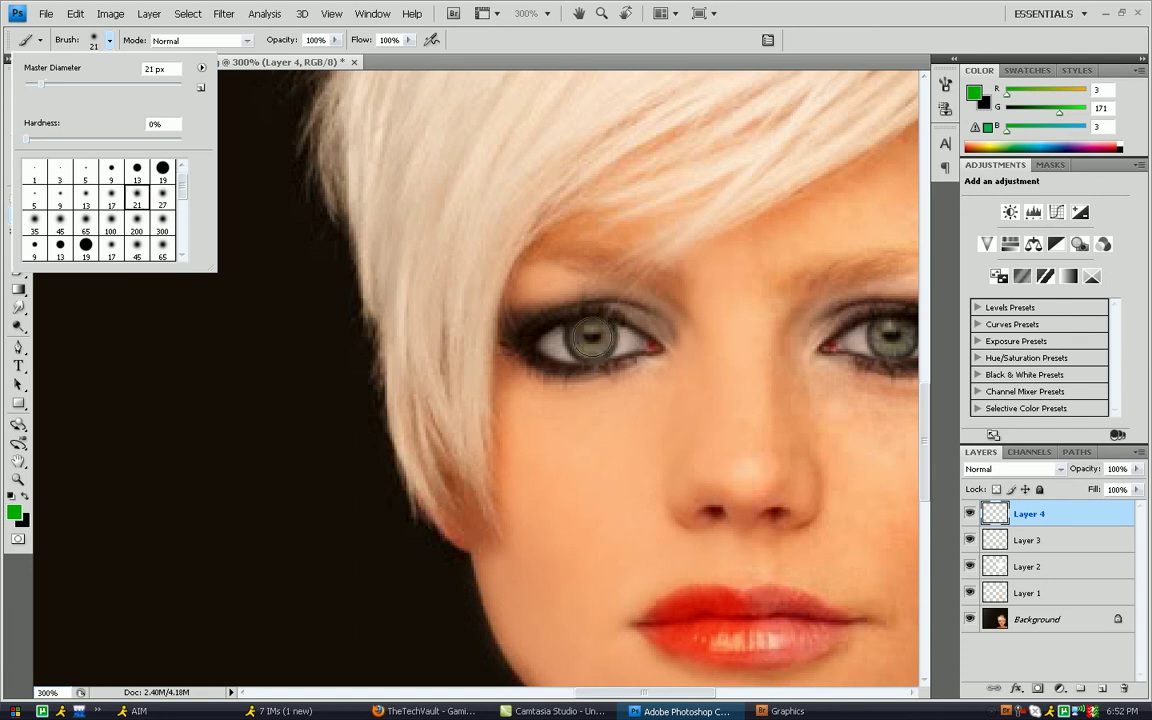
left_click(591, 338)
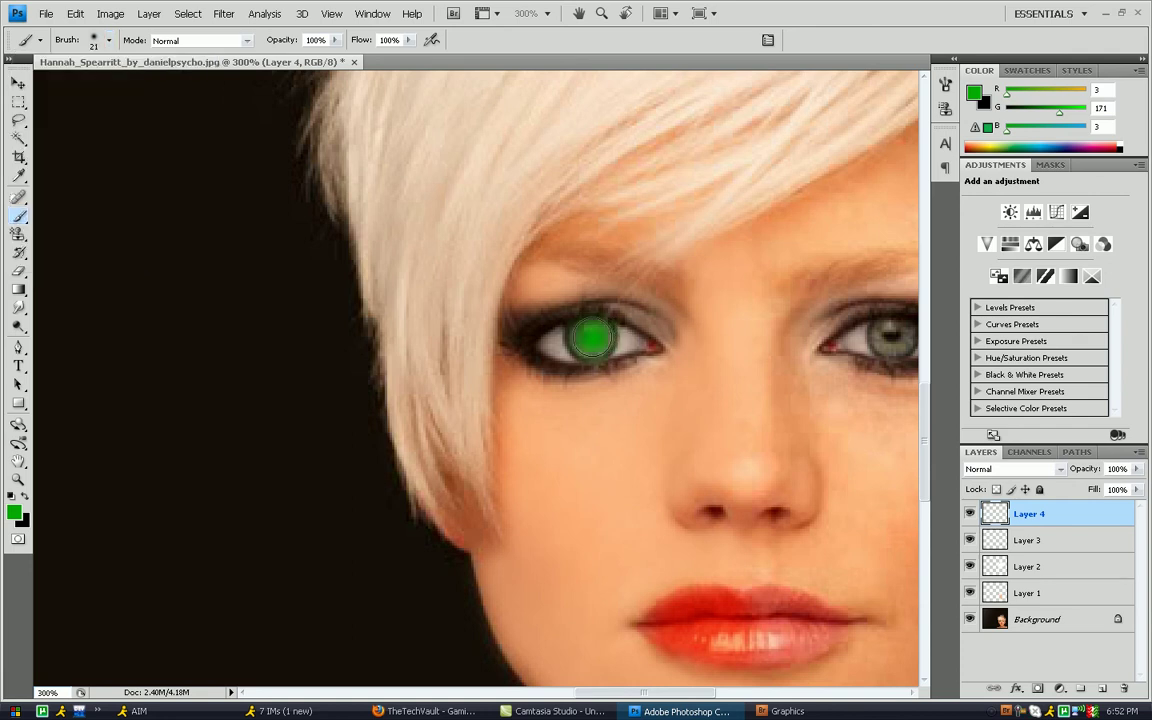
left_click(1060, 470)
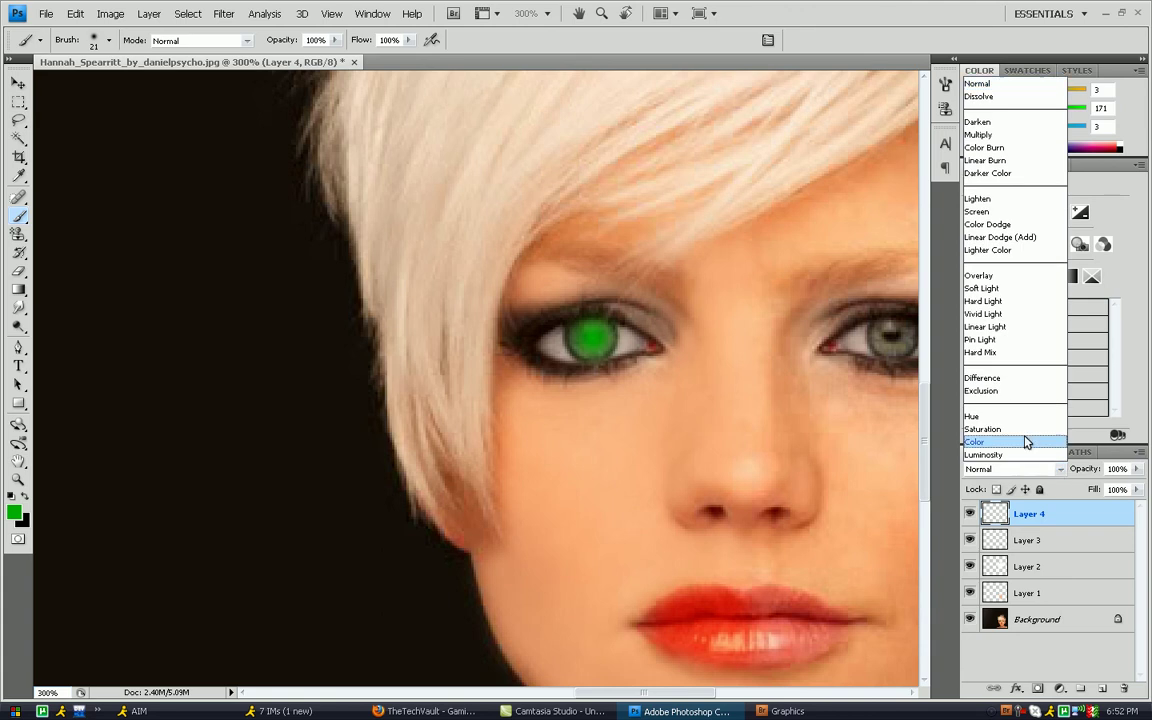
left_click(998, 291)
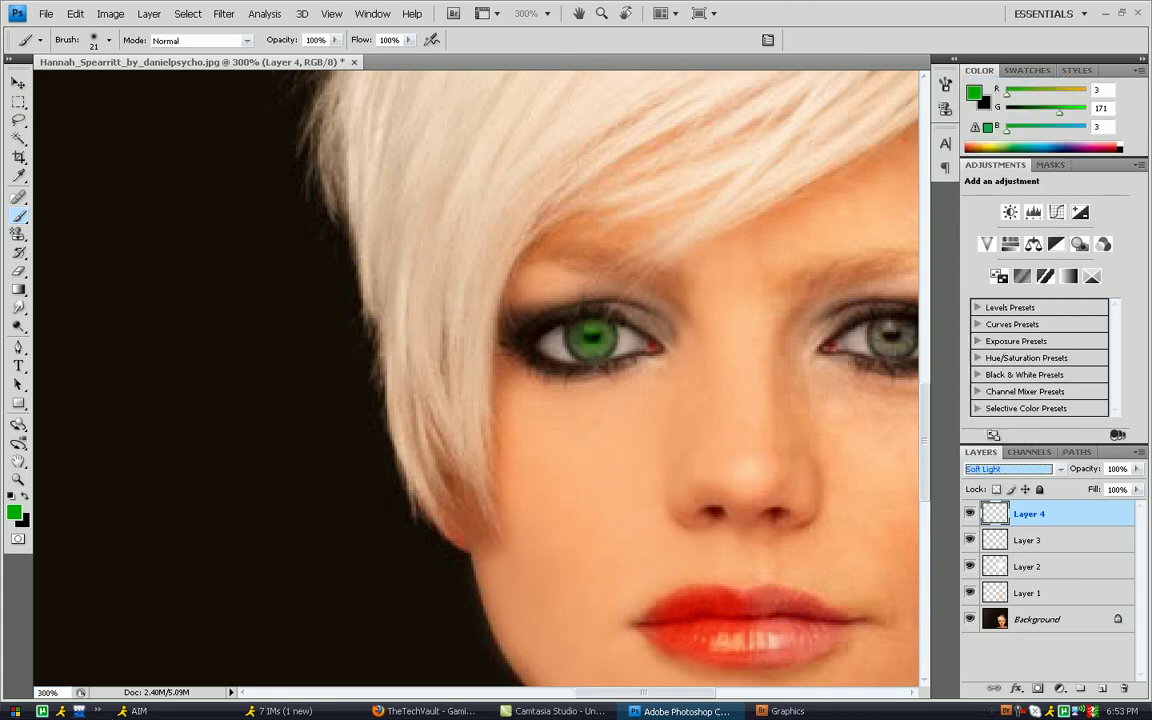
- Set the zoom to 100% to view the whole portrait
left_click(48, 693)
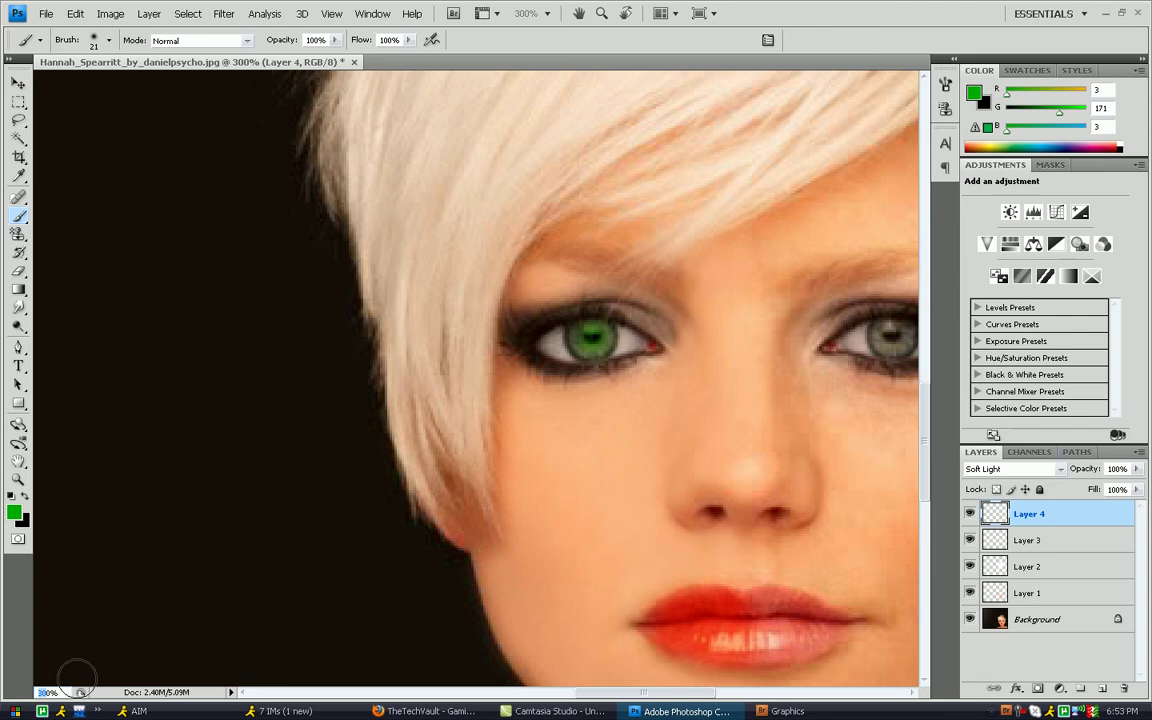
type("100%")
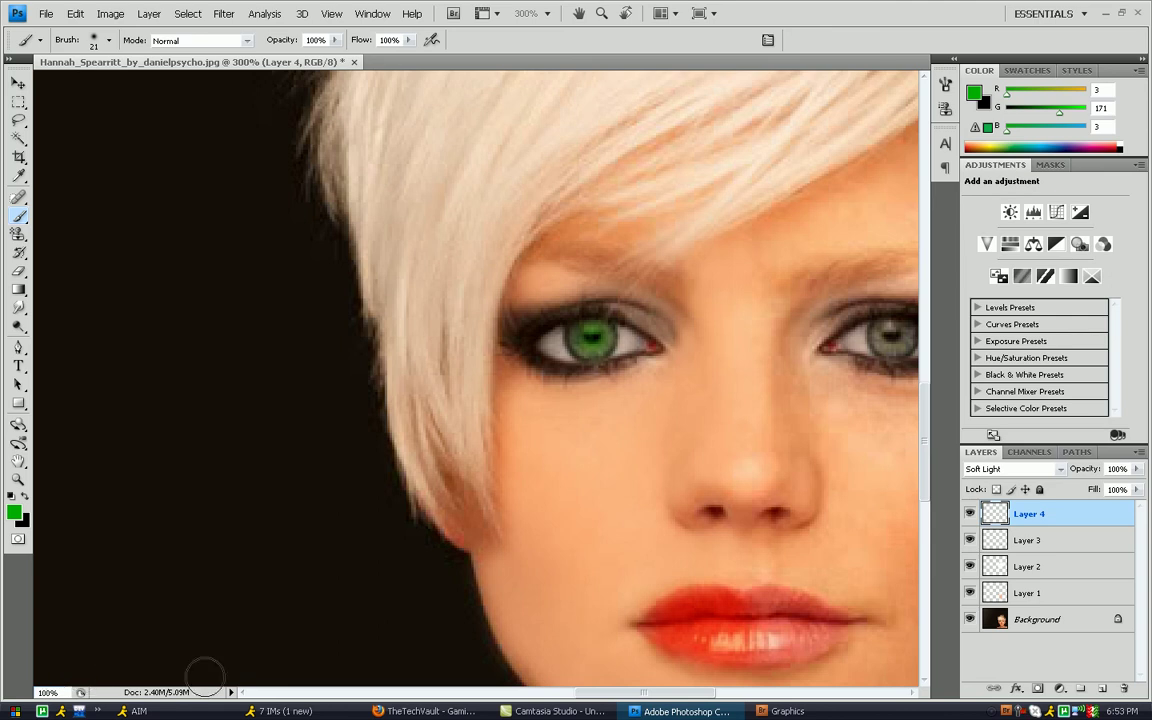
key("Return")
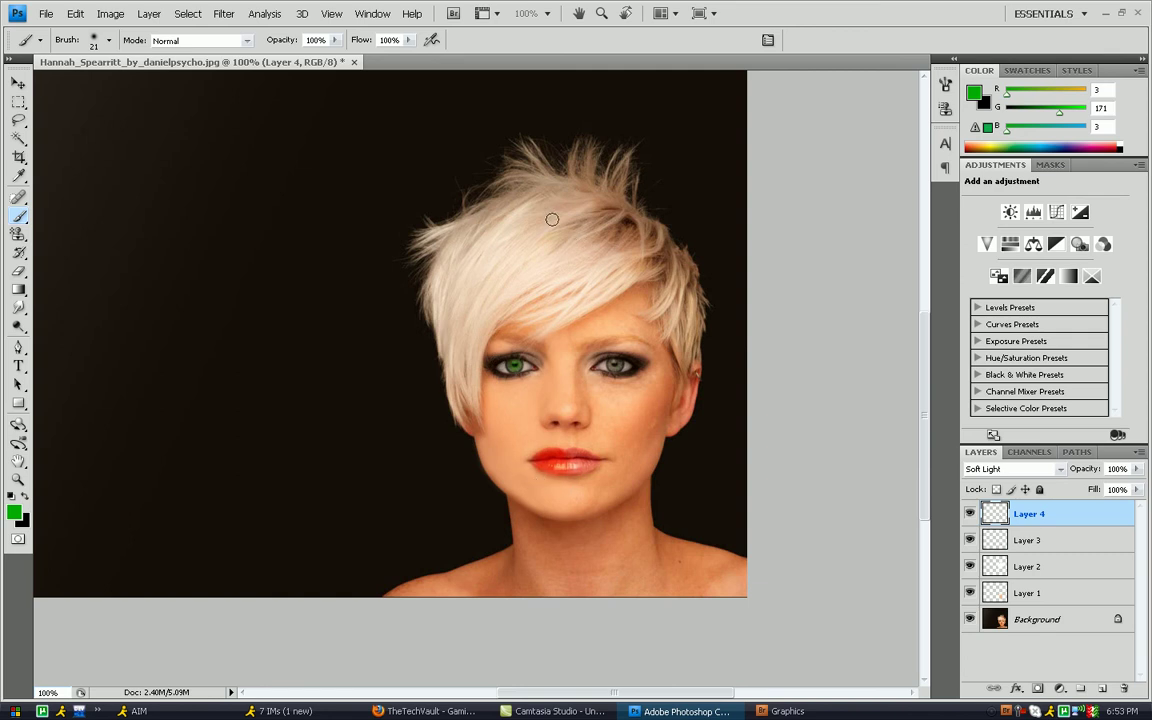
- Drop the green eye Layer 4 to 66% opacity to soften the iris tint
left_click(1137, 469)
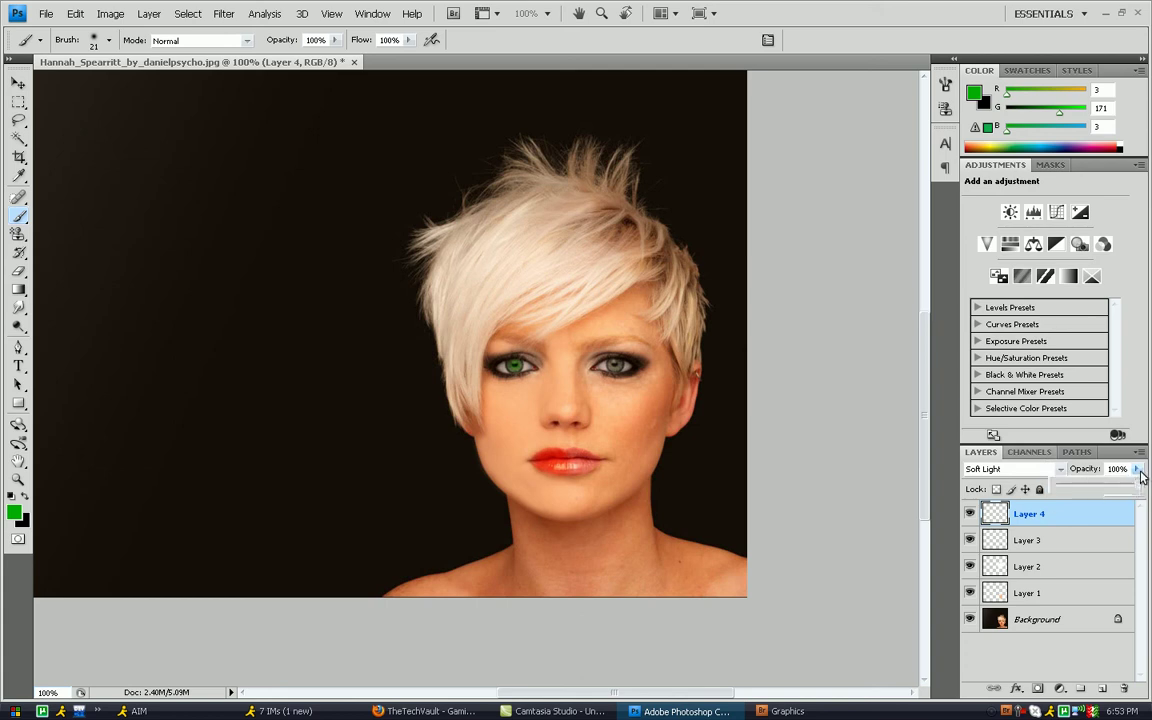
left_click_drag(1135, 494, 1108, 492)
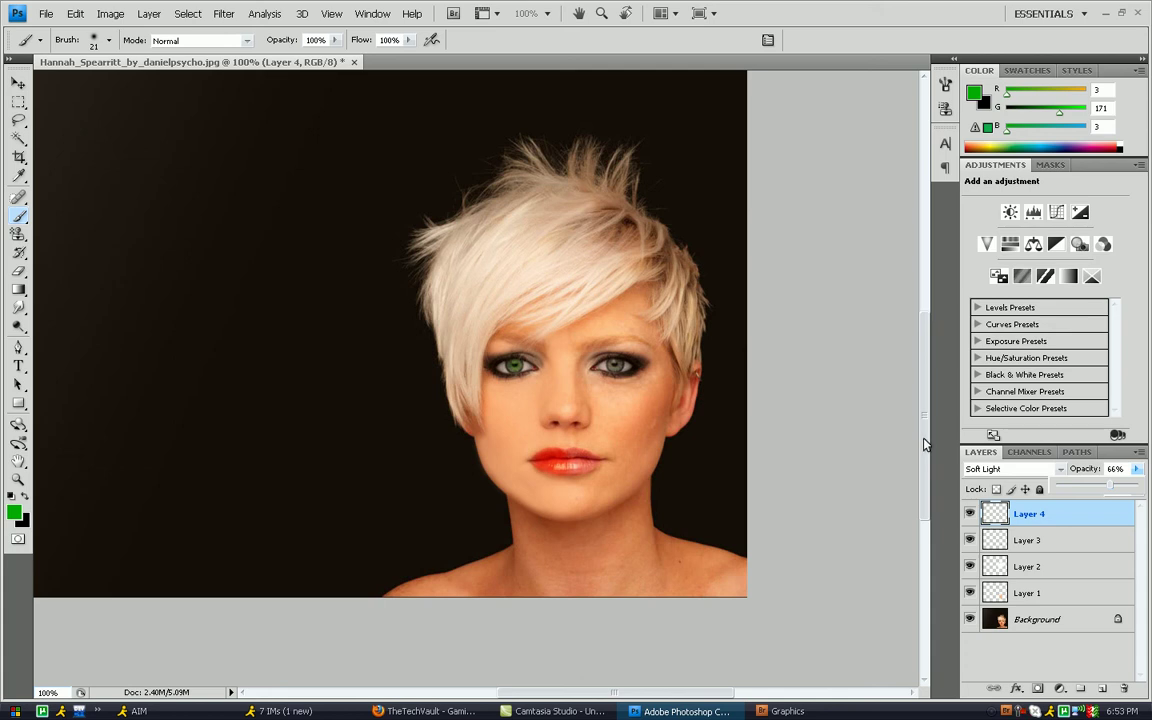
left_click_drag(924, 421, 923, 391)
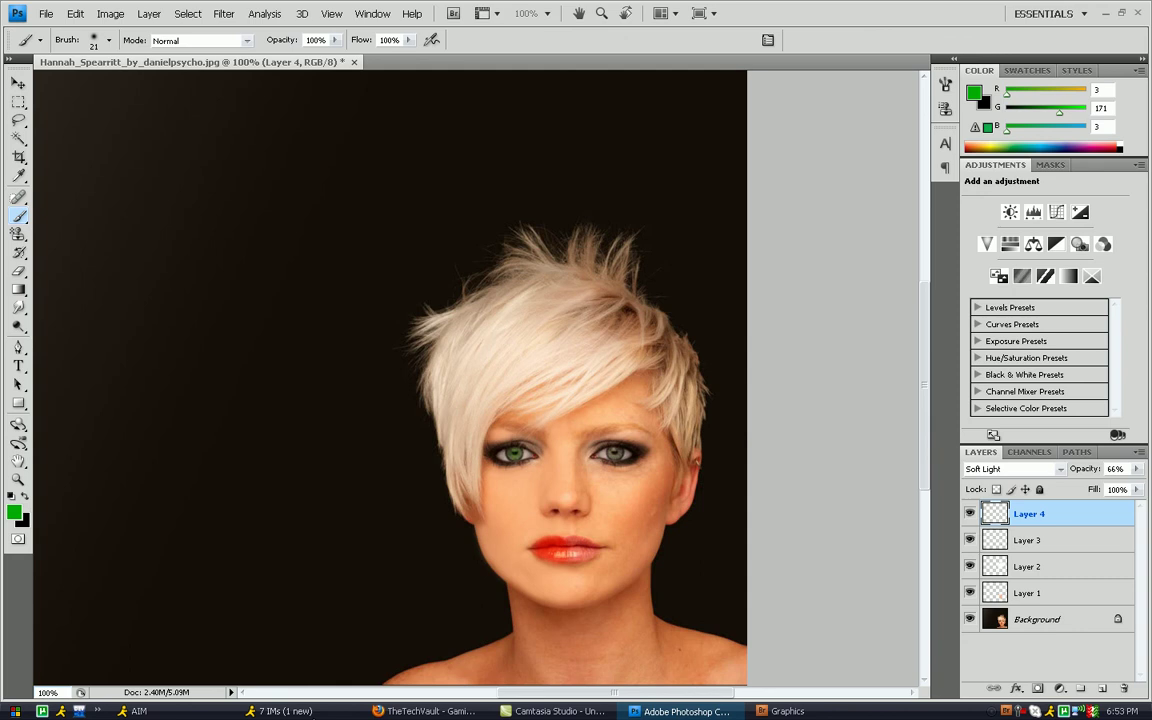
- Switch to the TheTechVault forum index in Firefox and scroll the page back to the top
left_click(400, 712)
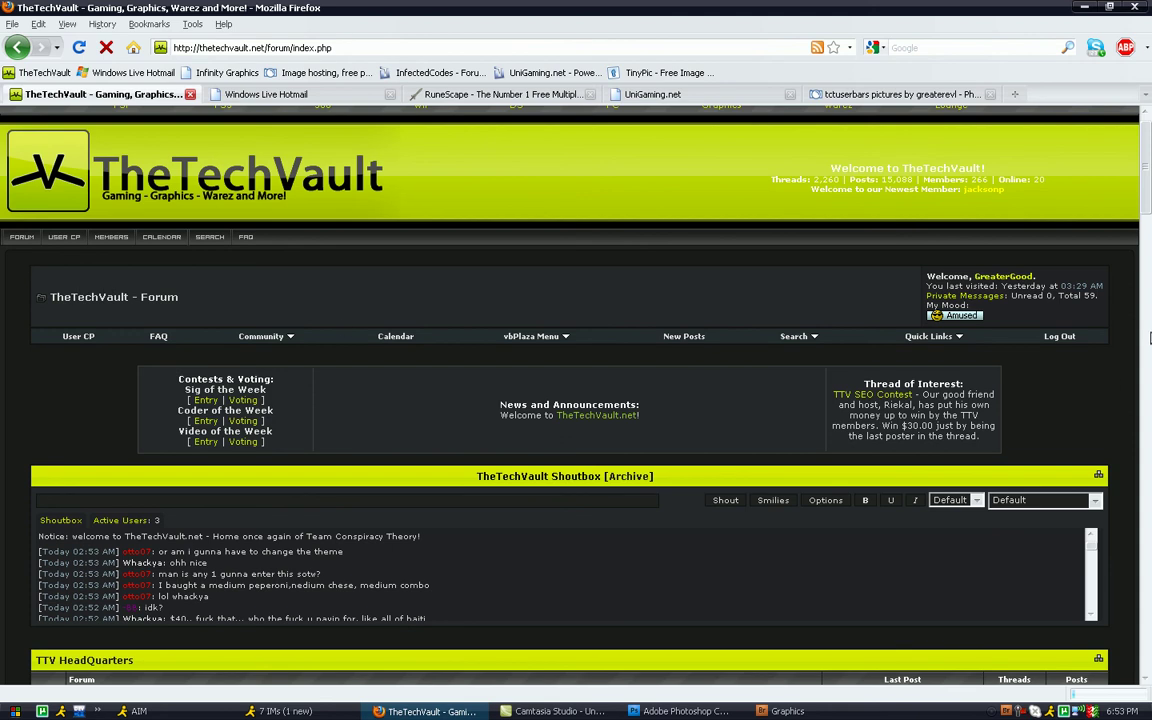
mouse_move(1148, 195)
left_mouse_down()
mouse_move(1148, 390)
mouse_move(1148, 186)
left_mouse_up()
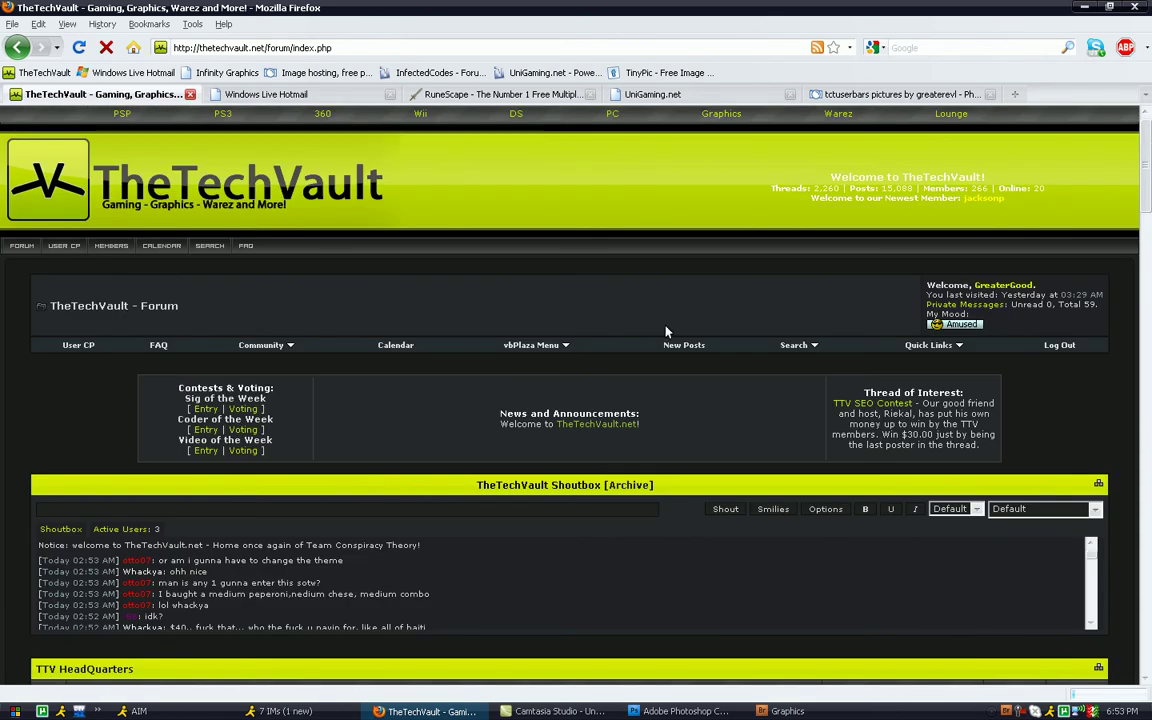